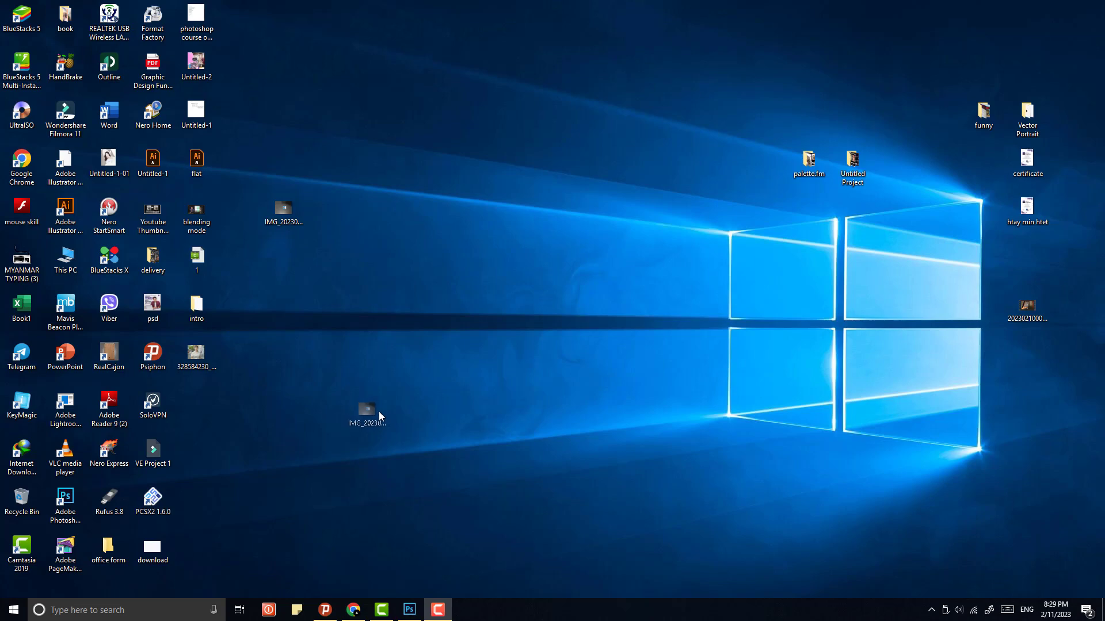
# Step: Open the IMG_20230... photo from the desktop in Photoshop
pyautogui.moveTo(379, 412); pyautogui.dragTo(402, 241)
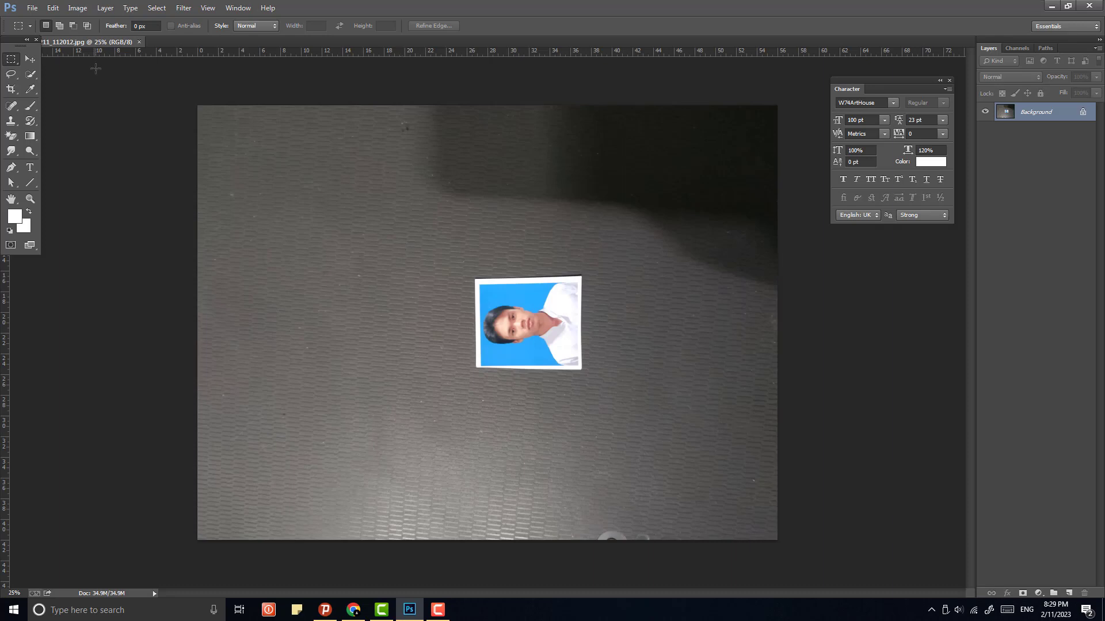
# Step: Start a new document and set its width and height units to inches
pyautogui.click(32, 8)
pyautogui.click(36, 21)
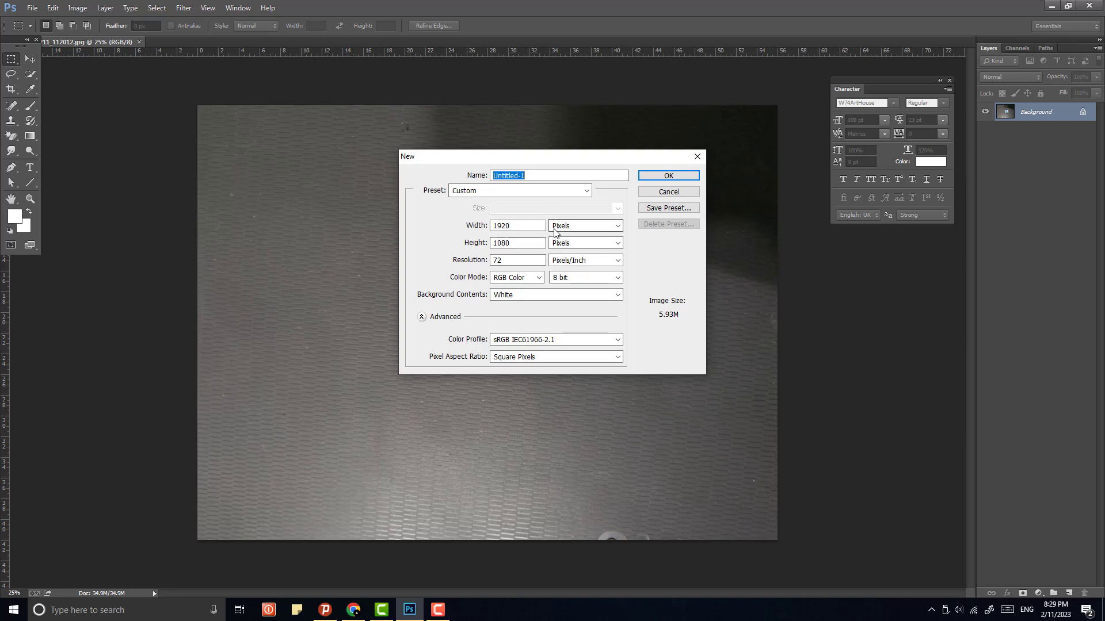
pyautogui.moveTo(535, 226); pyautogui.dragTo(439, 225)
pyautogui.write('1.3')
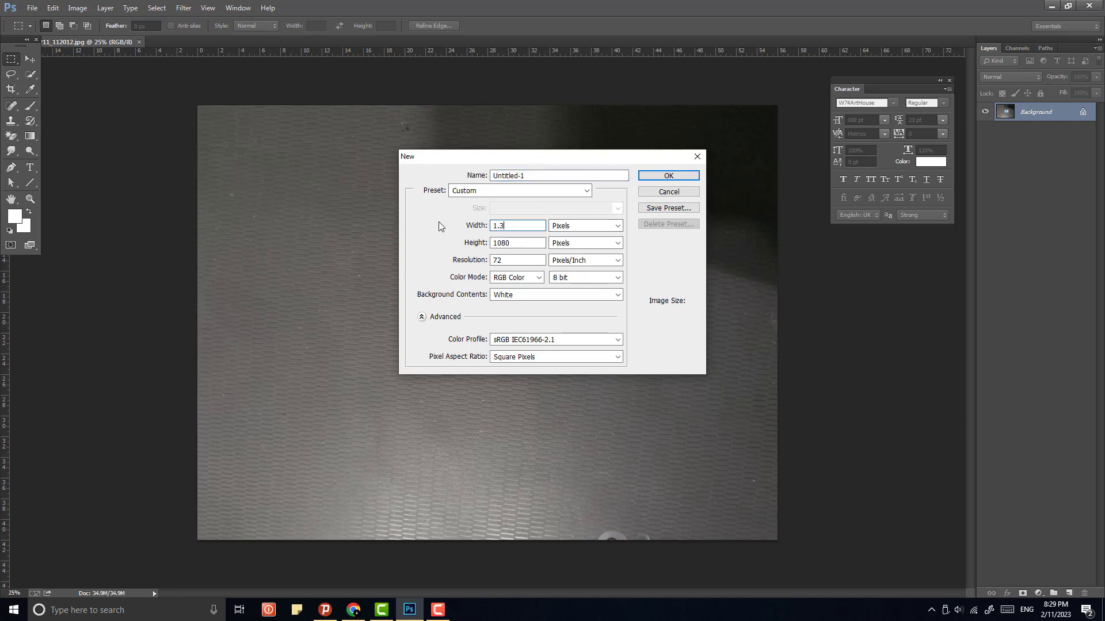
pyautogui.click(567, 230)
pyautogui.click(567, 230)
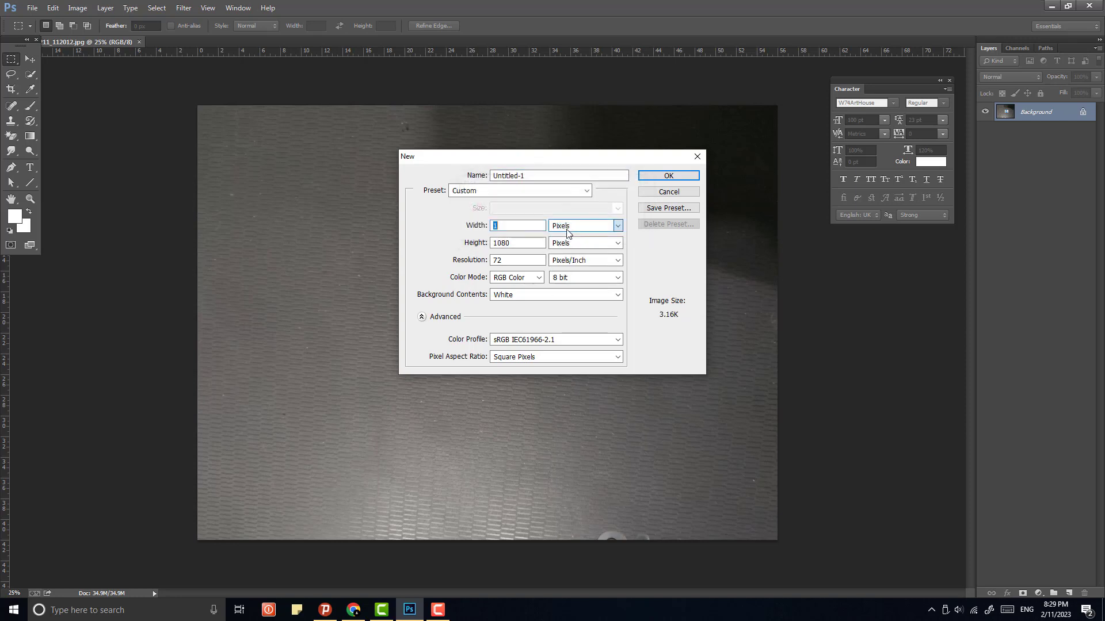
pyautogui.click(567, 230)
pyautogui.click(573, 237)
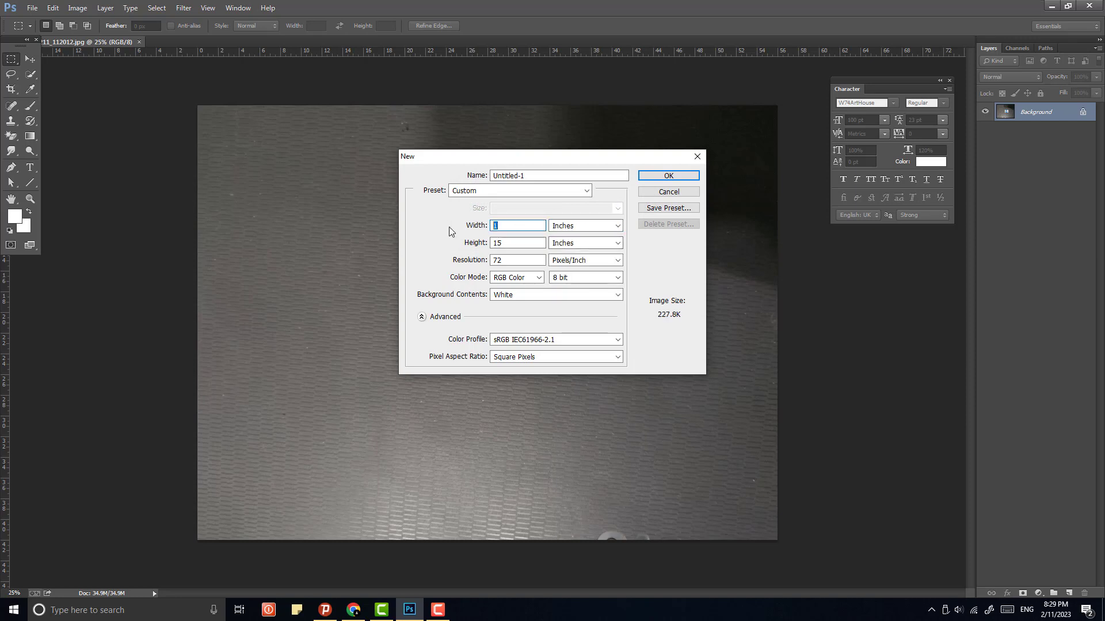
# Step: Create the new document at 1.1 inches wide by 1.3 inches high with a resolution of 300 pixels/inch
pyautogui.write('.1')
pyautogui.press('Tab')
pyautogui.press('Tab')
pyautogui.write('1.3')
pyautogui.press('Tab')
pyautogui.press('Tab')
pyautogui.write('300')
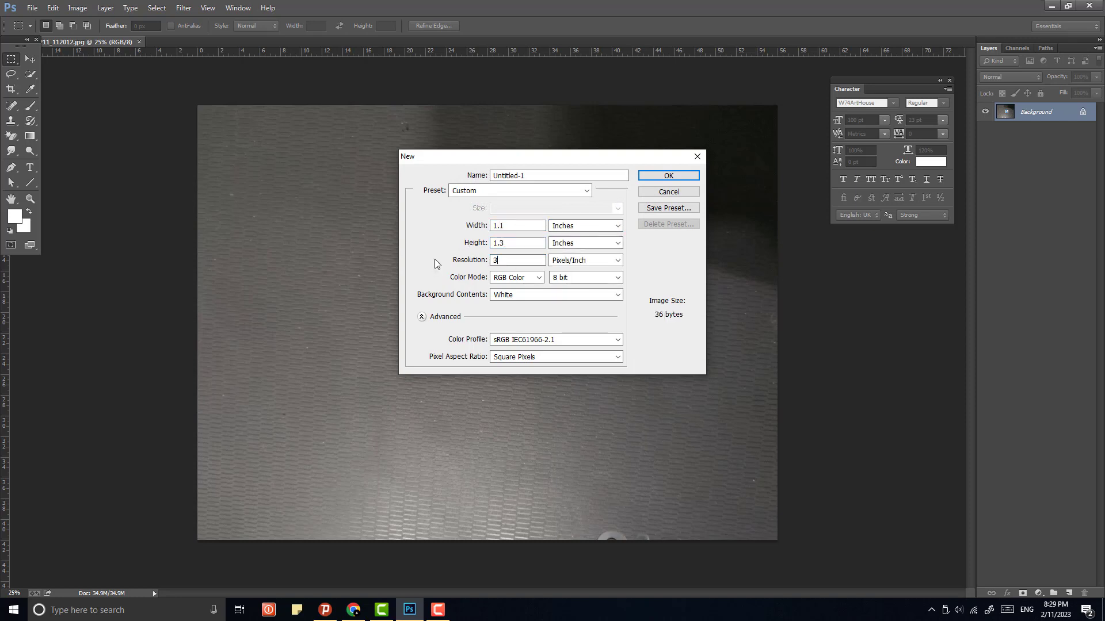
pyautogui.click(665, 176)
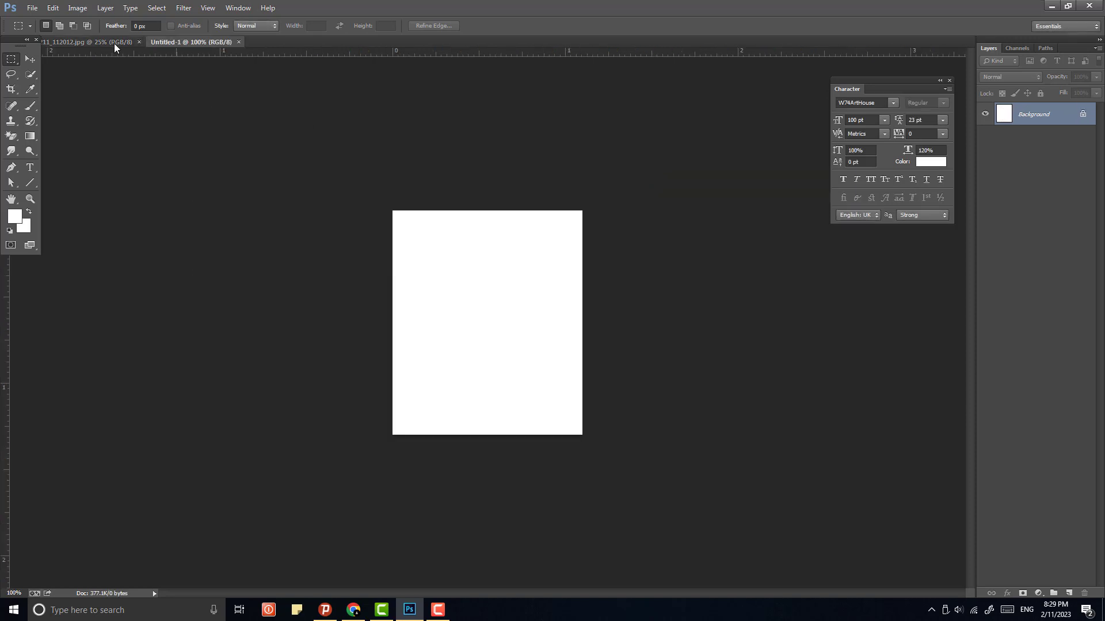
# Step: Rotate the whole source photo document 90° clockwise so the portrait stands upright
pyautogui.click(101, 42)
pyautogui.click(24, 58)
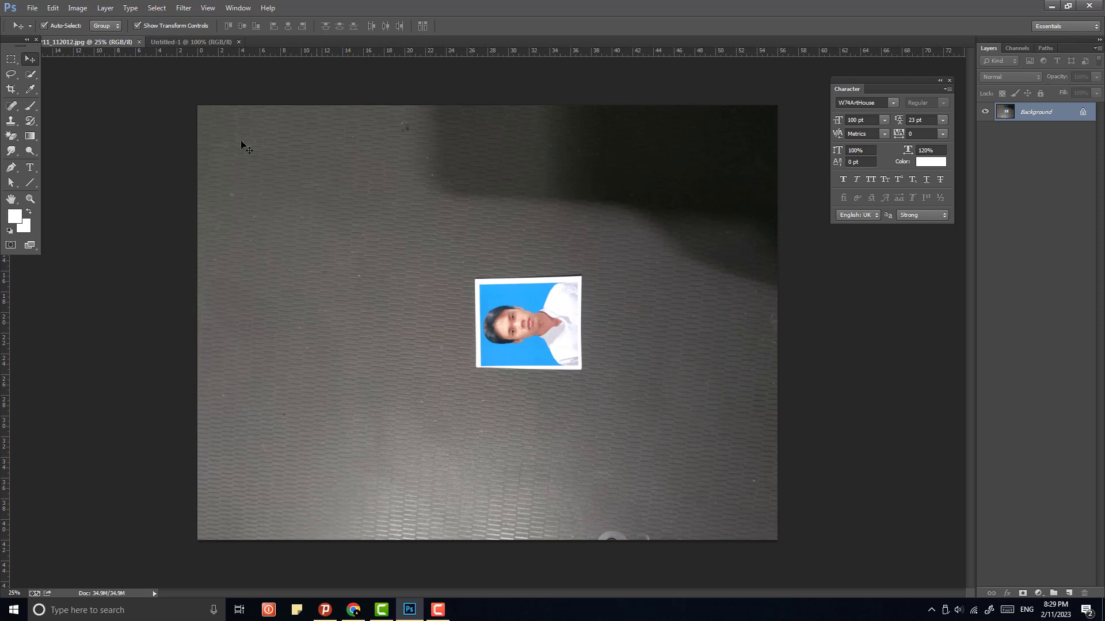
pyautogui.click(77, 8)
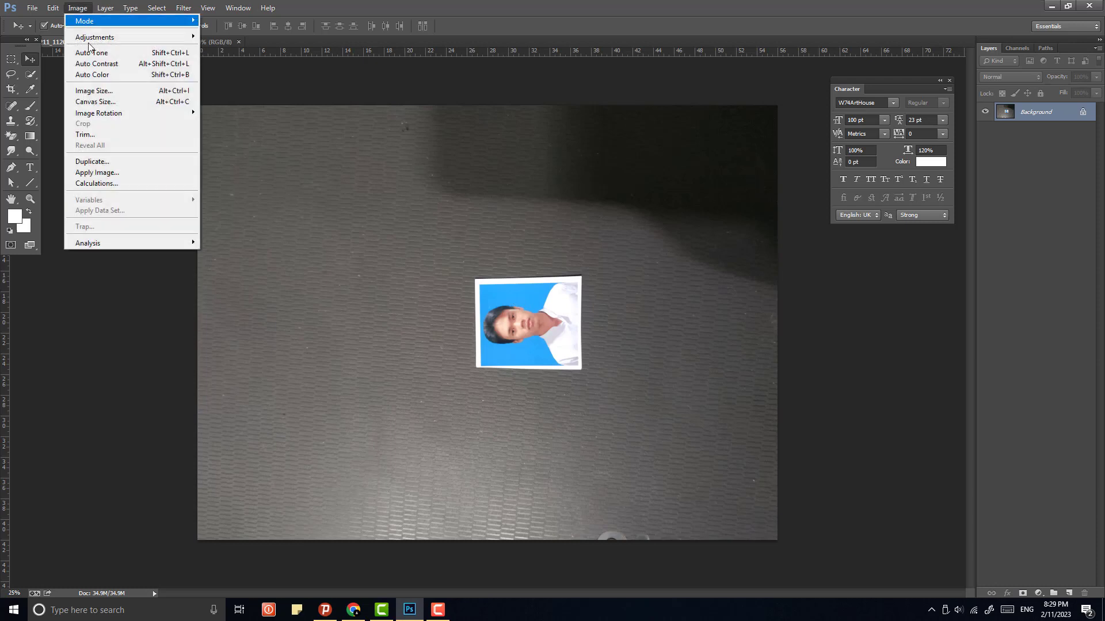
pyautogui.moveTo(107, 114)
pyautogui.click(221, 123)
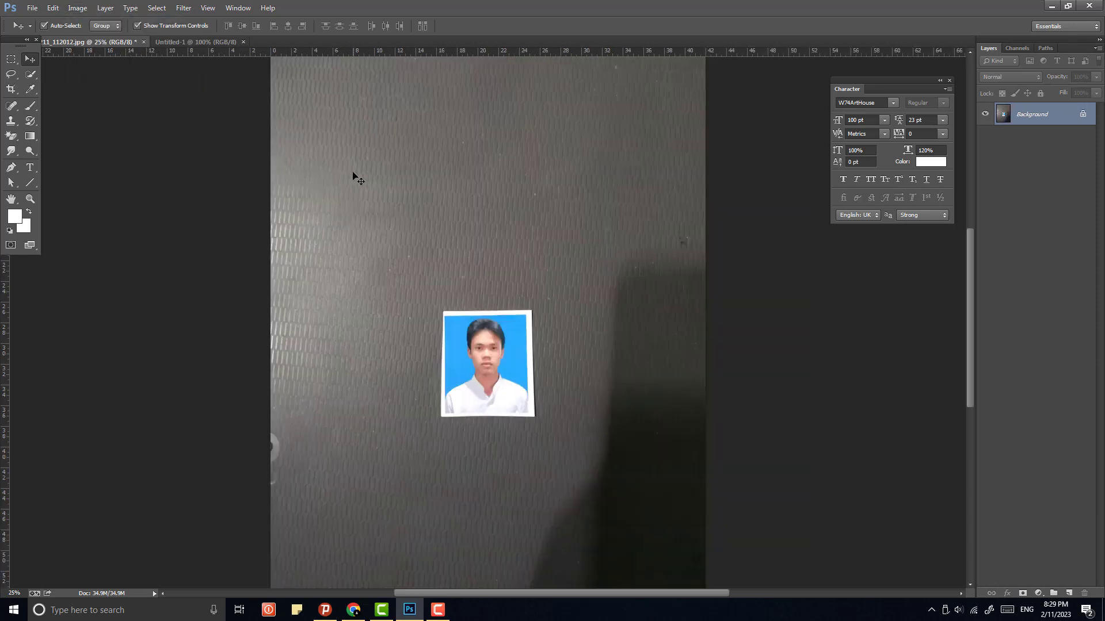
# Step: Select the portrait print with a rectangular marquee and bring it into the blank Untitled-1 document as a new layer
pyautogui.scroll(1, 448, 315)
pyautogui.scroll(-1, 535, 311)
pyautogui.scroll(-4, 536, 310)
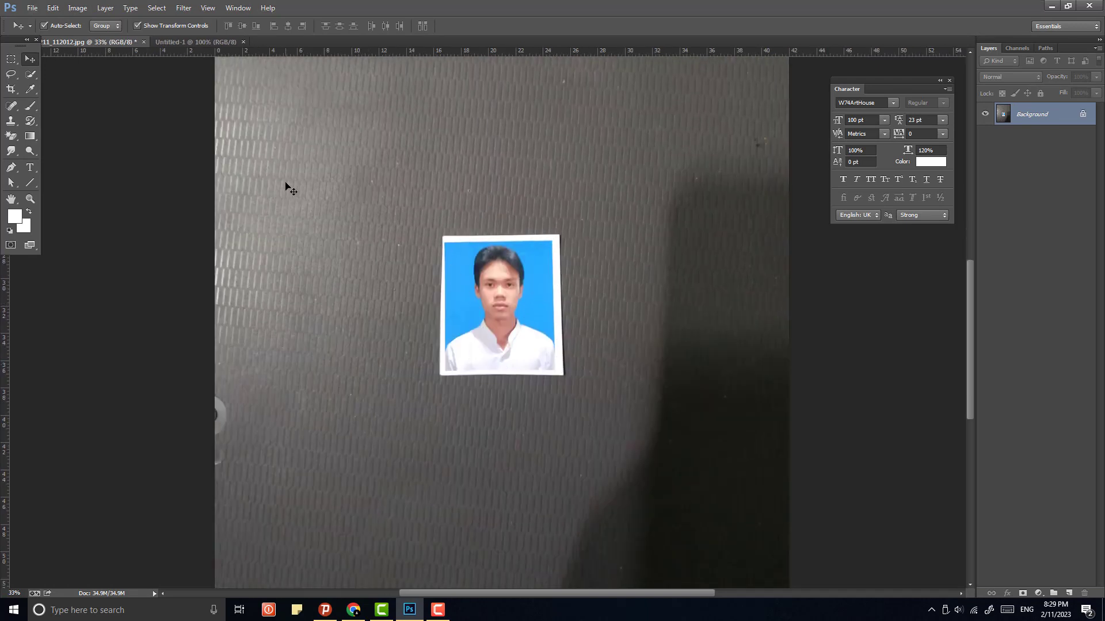
pyautogui.click(11, 59)
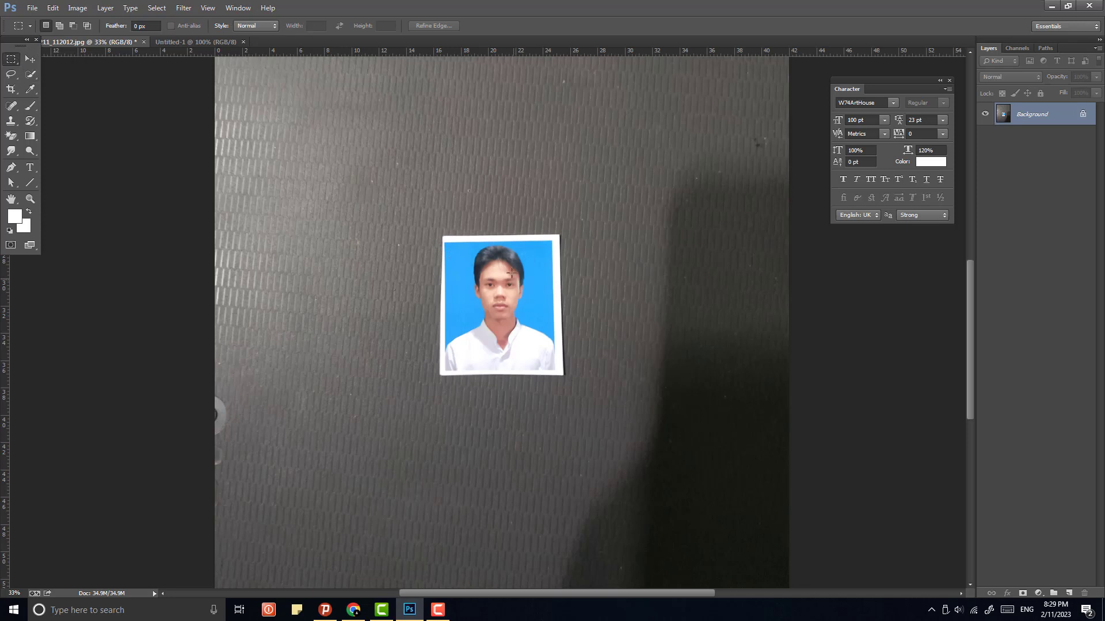
pyautogui.moveTo(431, 231); pyautogui.dragTo(568, 384)
pyautogui.click(30, 59)
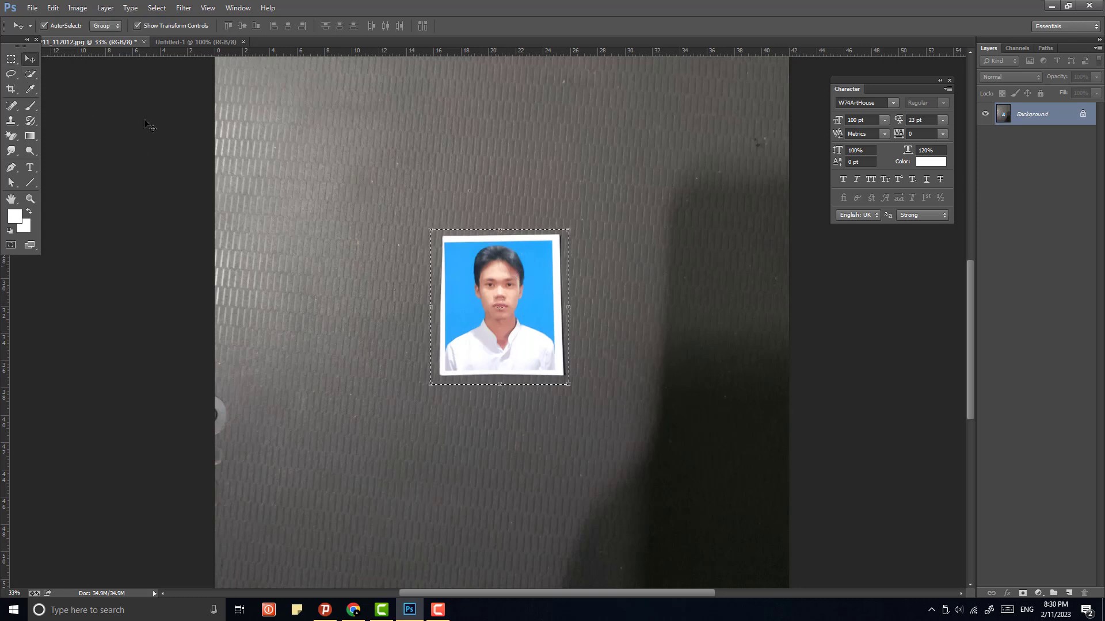
pyautogui.moveTo(512, 297)
pyautogui.mouseDown()
pyautogui.moveTo(196, 42)
pyautogui.moveTo(523, 267)
pyautogui.moveTo(496, 305)
pyautogui.mouseUp()
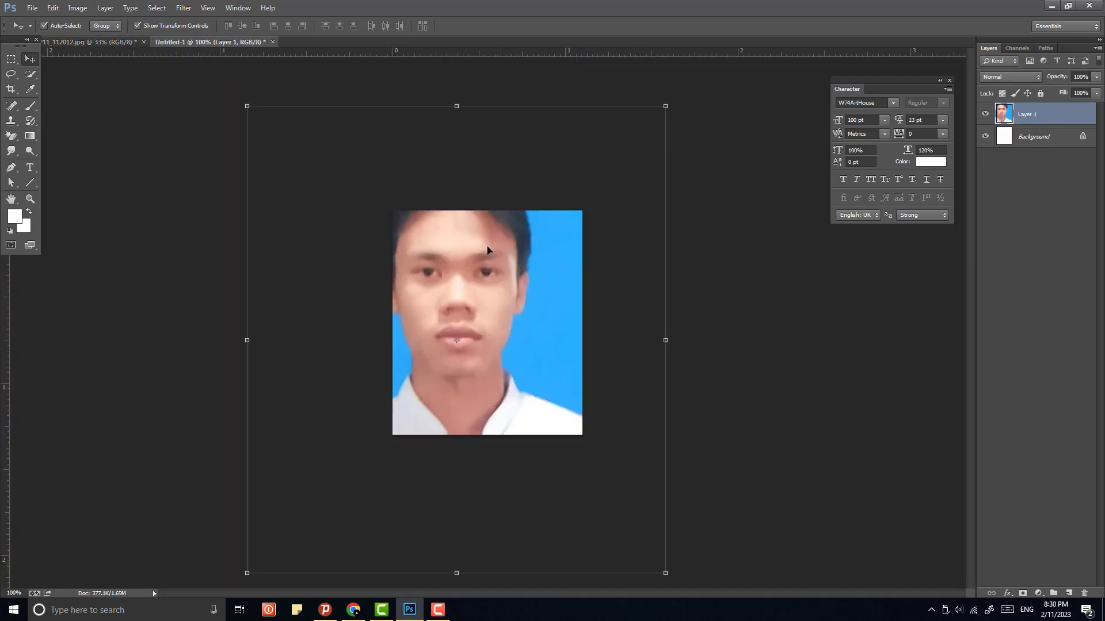
# Step: Scale the portrait layer to about 61% and position it so the centred head and shoulders fill the canvas
pyautogui.moveTo(491, 251)
pyautogui.mouseDown()
pyautogui.moveTo(512, 278)
pyautogui.moveTo(493, 275)
pyautogui.moveTo(495, 246)
pyautogui.mouseUp()
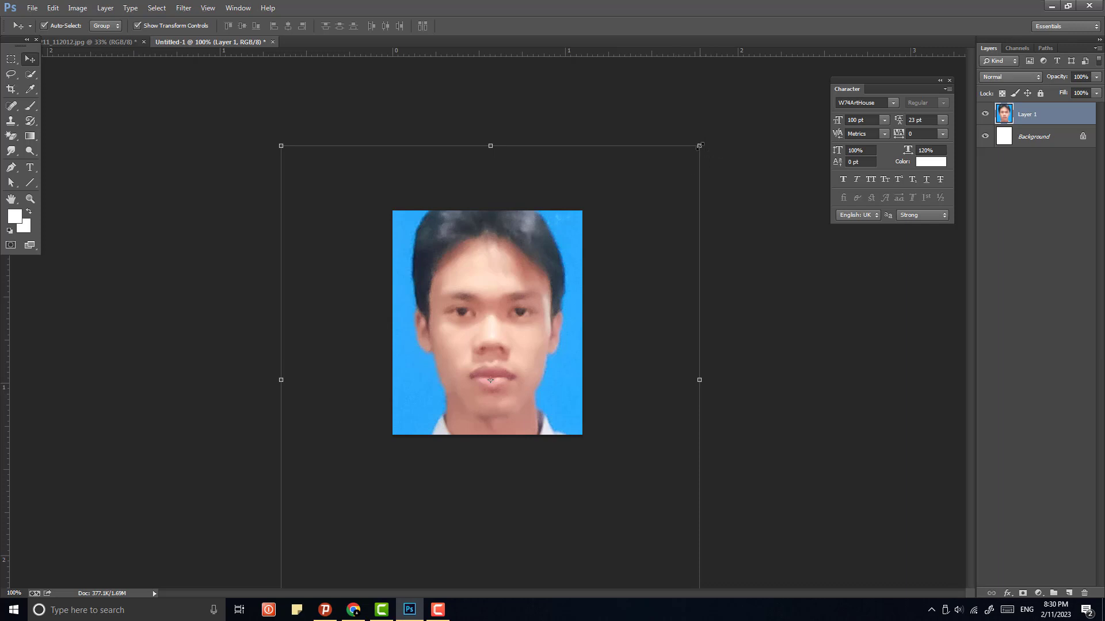
pyautogui.moveTo(699, 145); pyautogui.dragTo(600, 232)
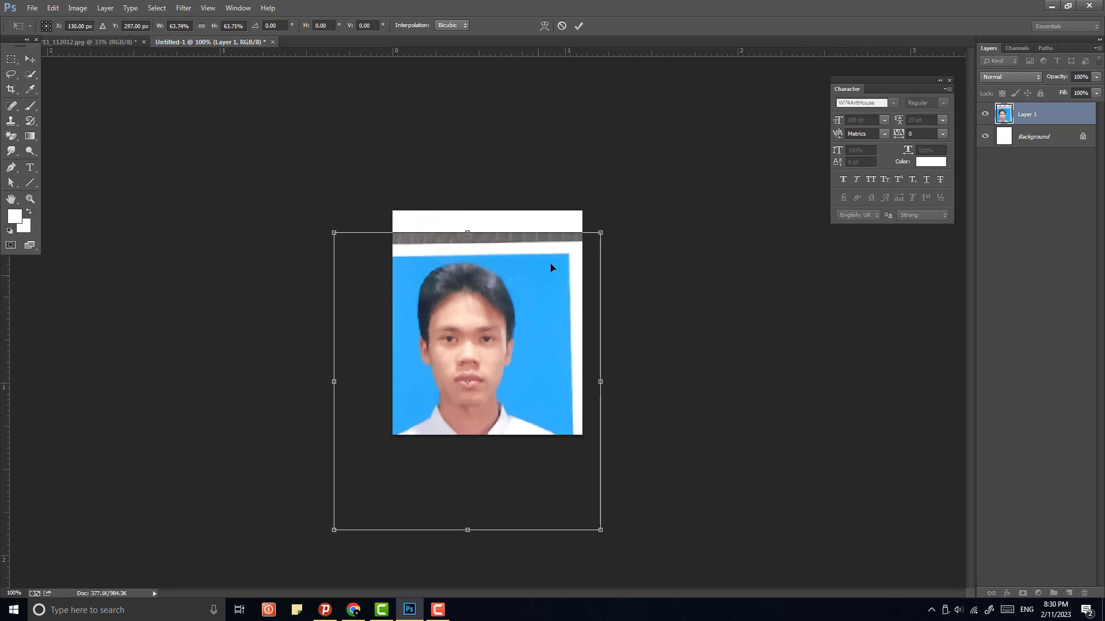
pyautogui.moveTo(551, 268); pyautogui.dragTo(570, 227)
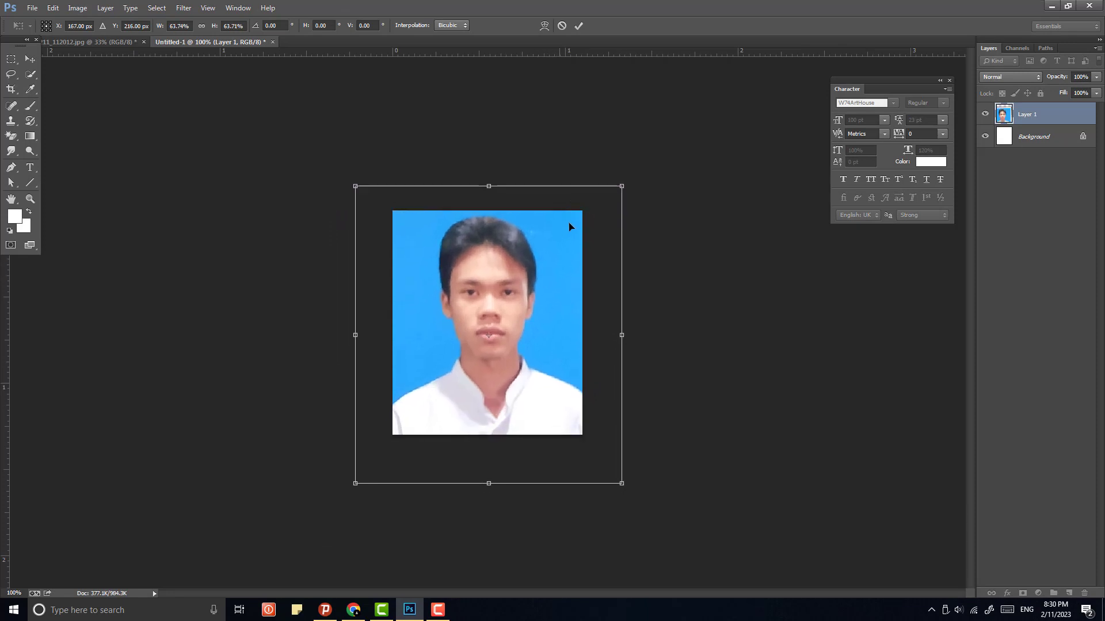
pyautogui.moveTo(622, 186); pyautogui.dragTo(613, 196)
pyautogui.moveTo(557, 244); pyautogui.dragTo(561, 233)
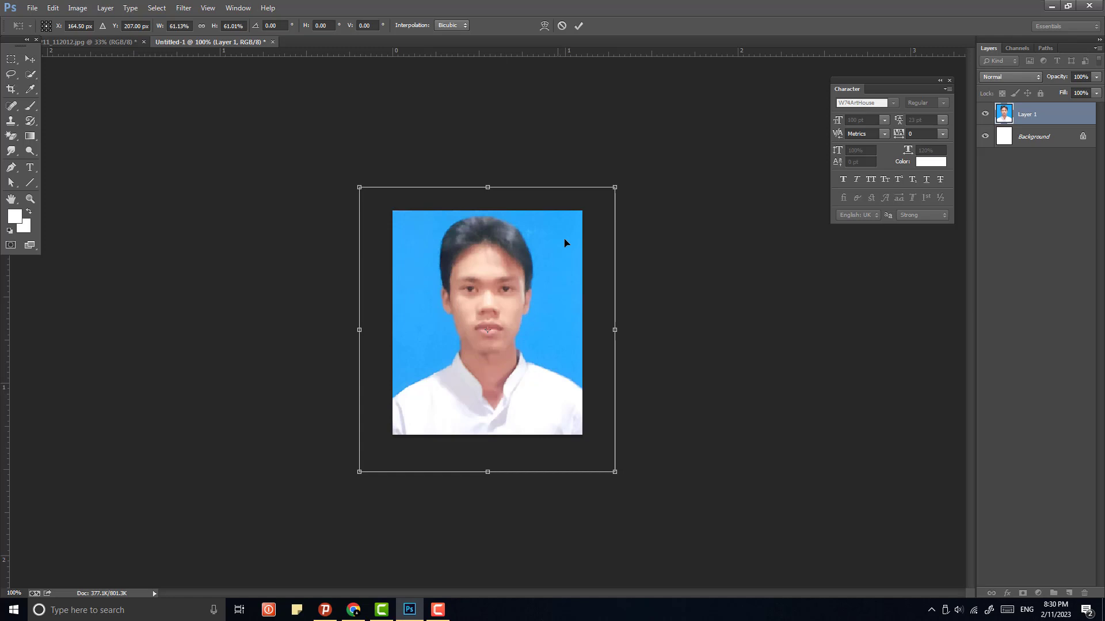
pyautogui.moveTo(615, 187); pyautogui.dragTo(614, 188)
pyautogui.moveTo(540, 248); pyautogui.dragTo(551, 247)
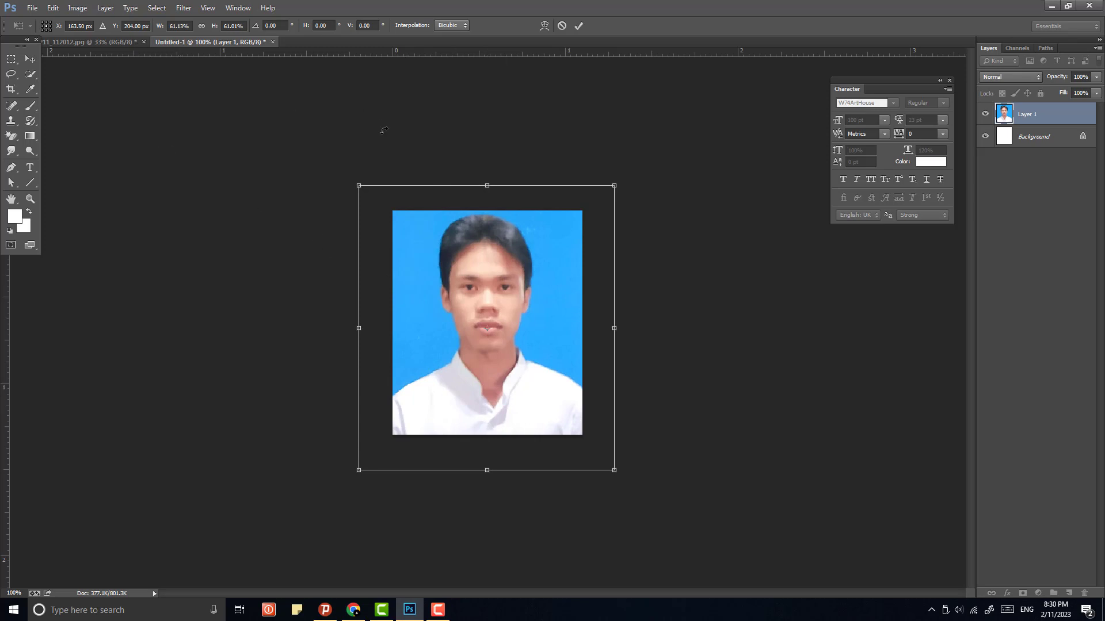
pyautogui.press('Return')
# Step: Crop the image to the canvas bounds, deleting the portrait's overflowing pixels
pyautogui.press('c')
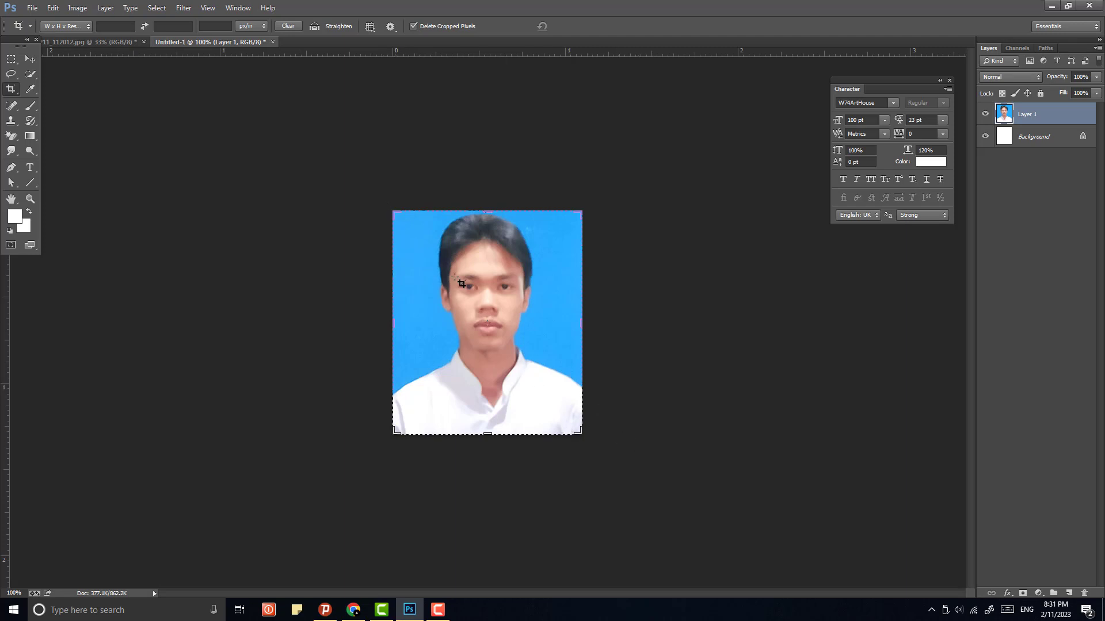
pyautogui.press('Return')
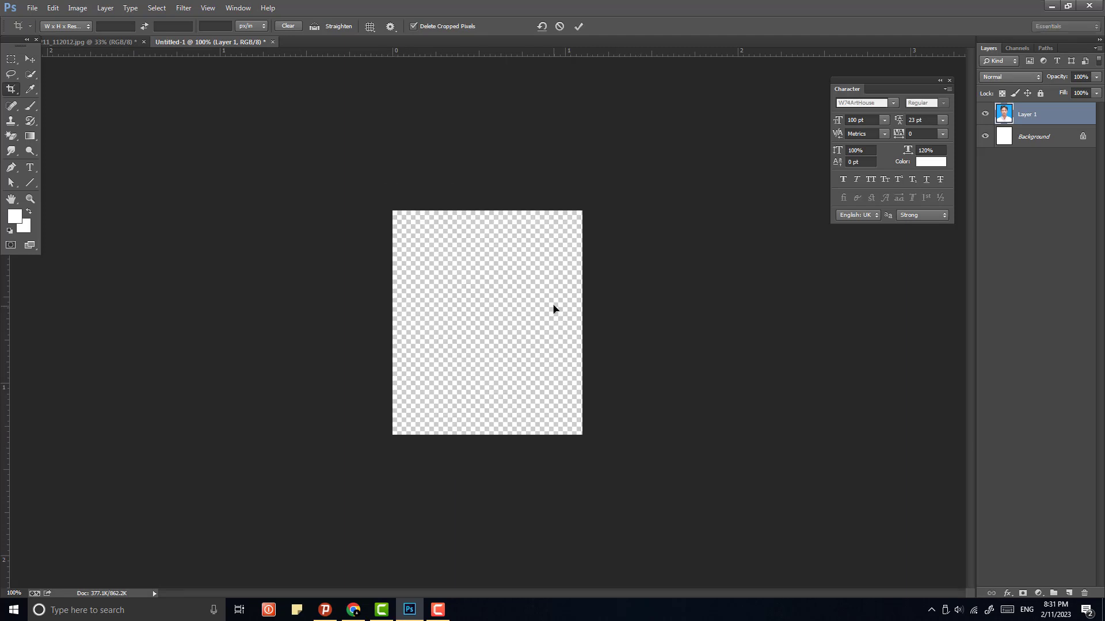
pyautogui.press('v')
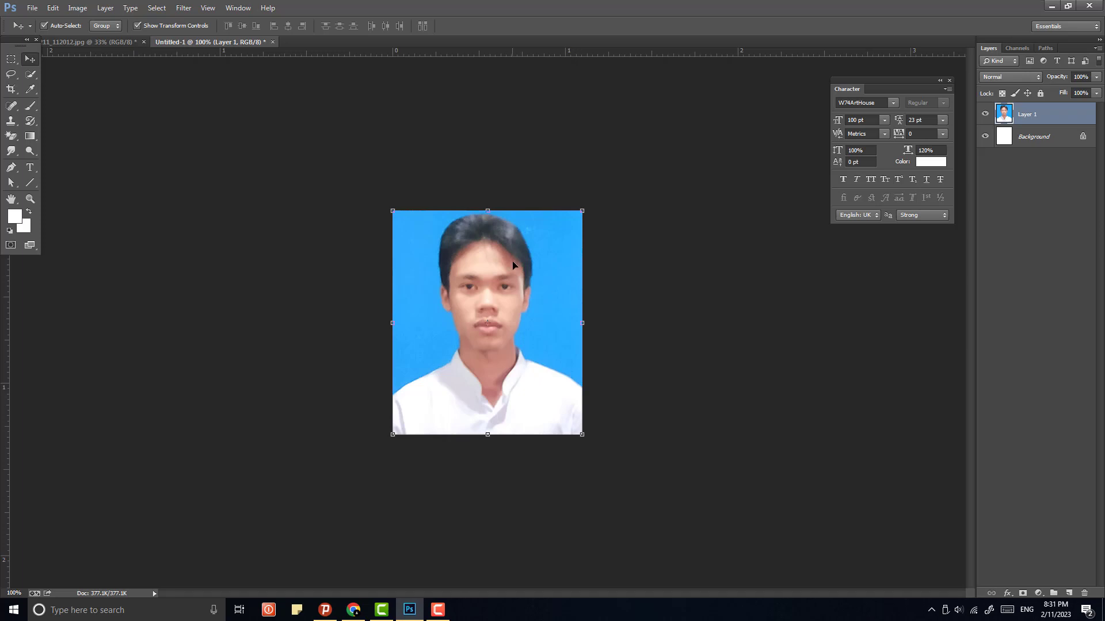
# Step: Remove the light specks in the blue background beside the hair with the Spot Healing Brush
pyautogui.scroll(4, 542, 264)
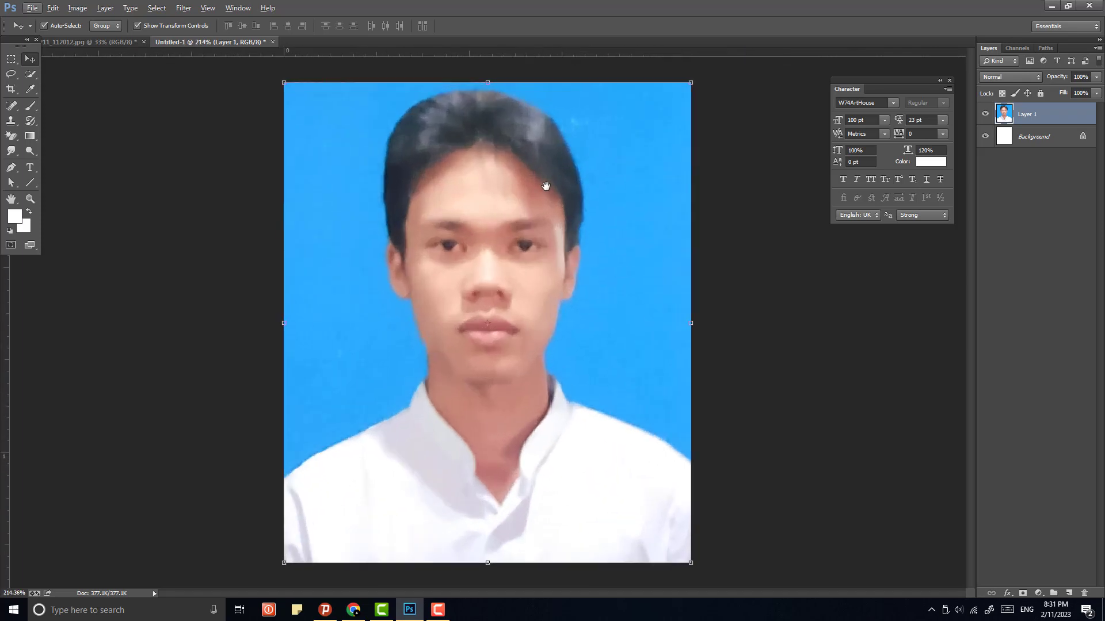
pyautogui.scroll(3, 546, 191)
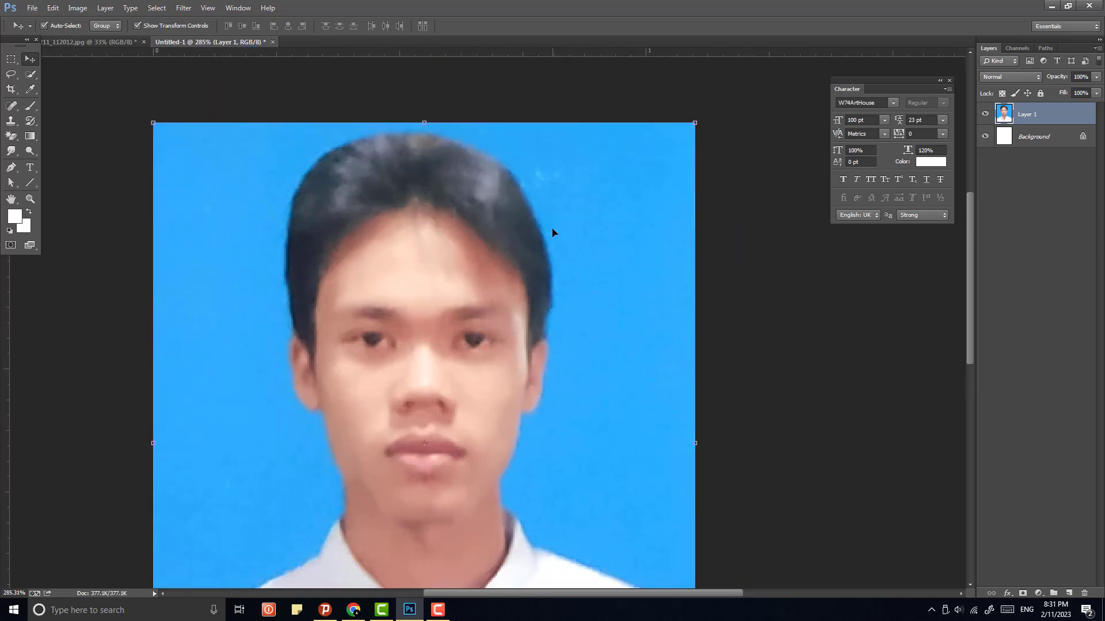
pyautogui.press('j')
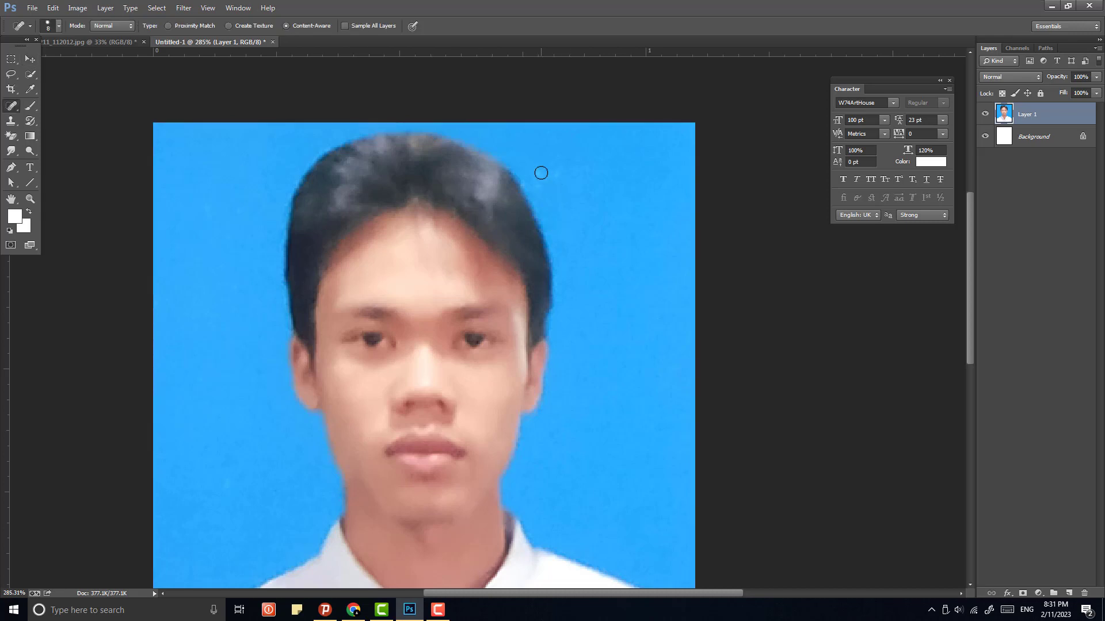
pyautogui.moveTo(538, 173); pyautogui.dragTo(559, 179)
pyautogui.scroll(-3, 518, 255)
pyautogui.scroll(-1, 518, 255)
pyautogui.press('v')
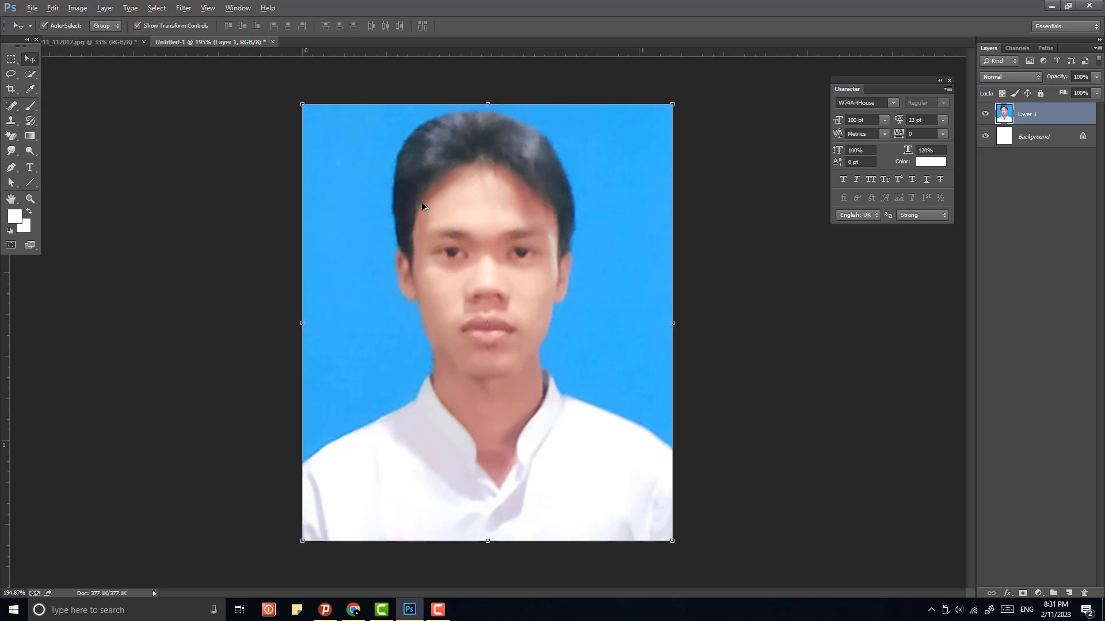
# Step: Try smoothing the portrait layer with a Surface Blur of radius 7 pixels and threshold 14 levels
pyautogui.scroll(-2, 425, 206)
pyautogui.scroll(-1, 475, 213)
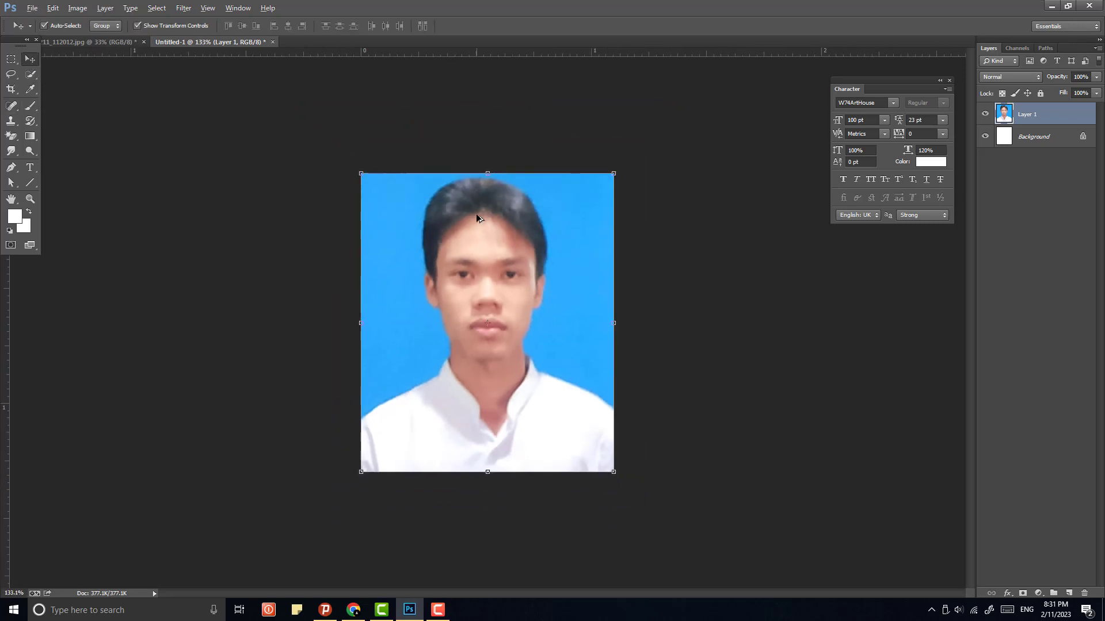
pyautogui.scroll(1, 475, 213)
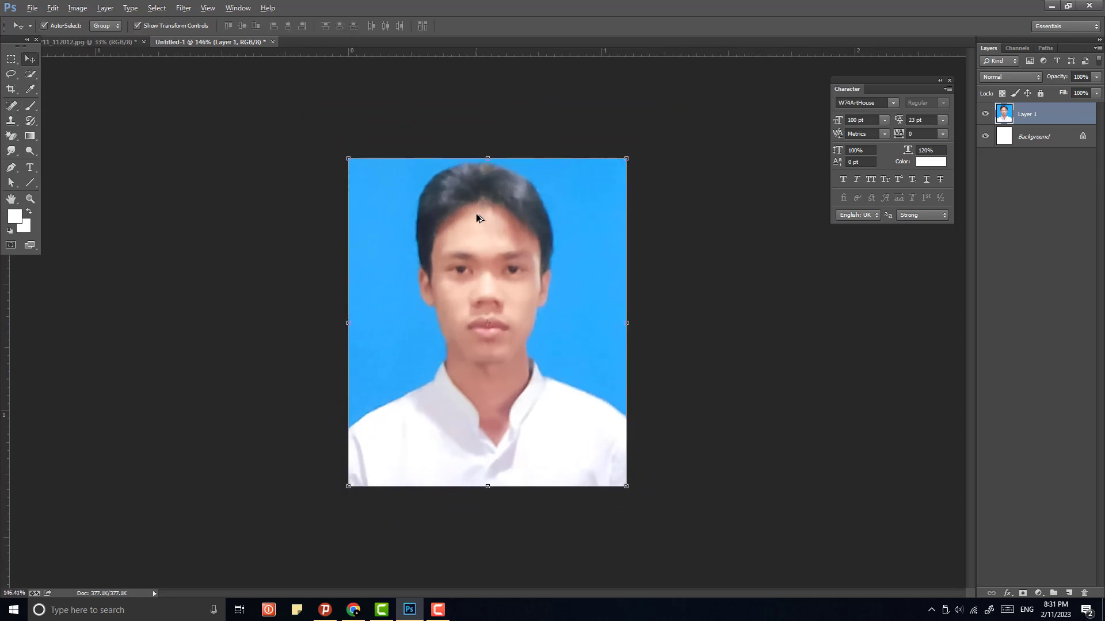
pyautogui.click(184, 8)
pyautogui.moveTo(259, 134)
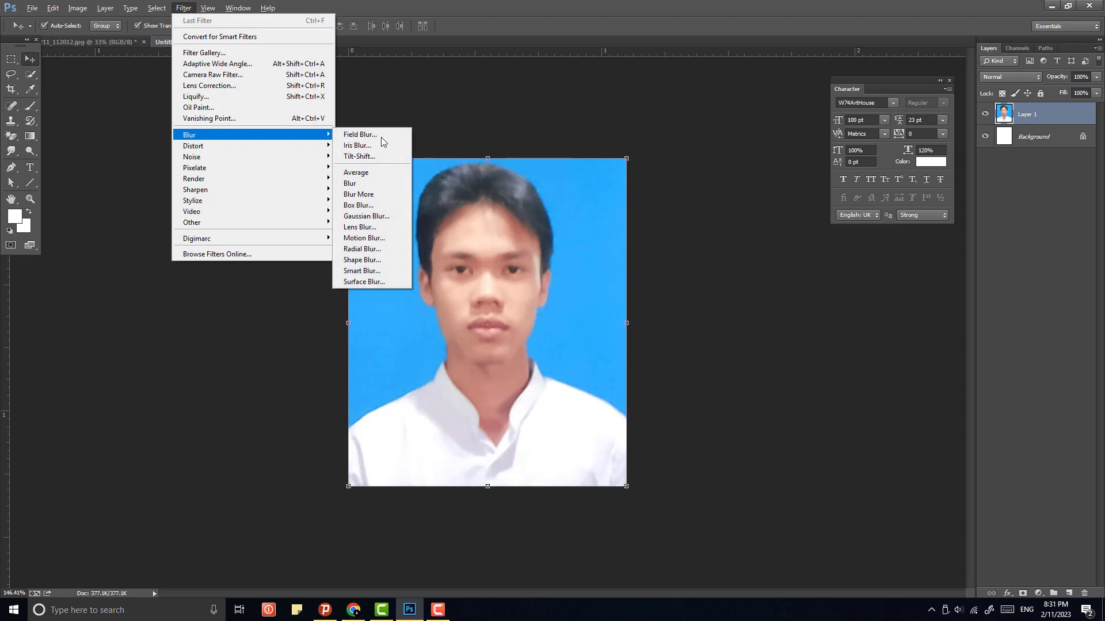
pyautogui.click(361, 282)
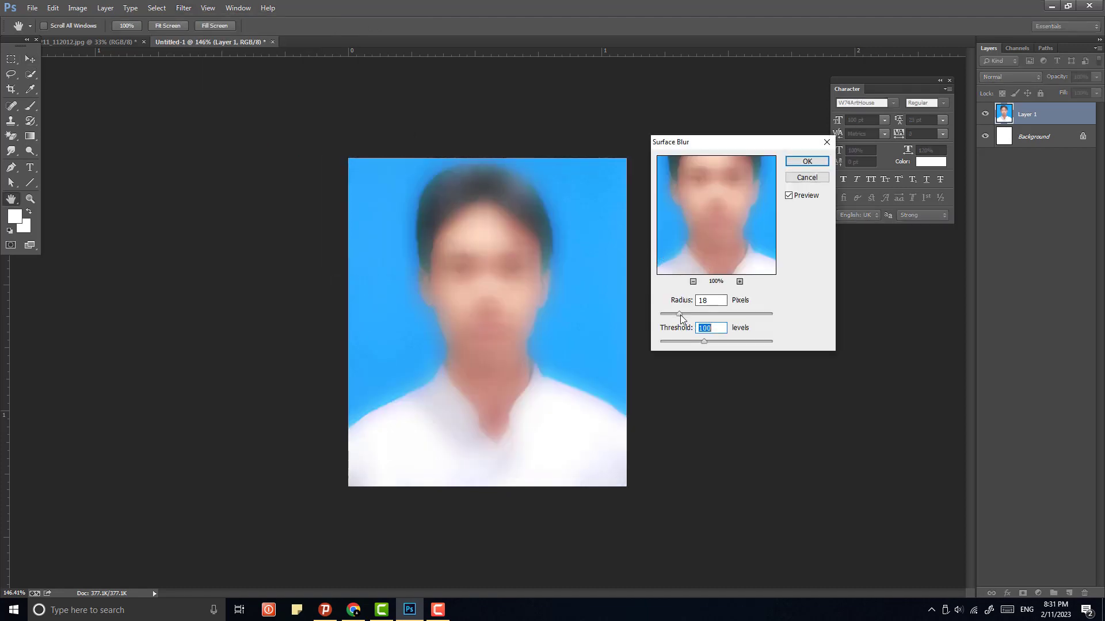
pyautogui.moveTo(680, 315)
pyautogui.mouseDown()
pyautogui.moveTo(666, 343)
pyautogui.moveTo(667, 320)
pyautogui.mouseUp()
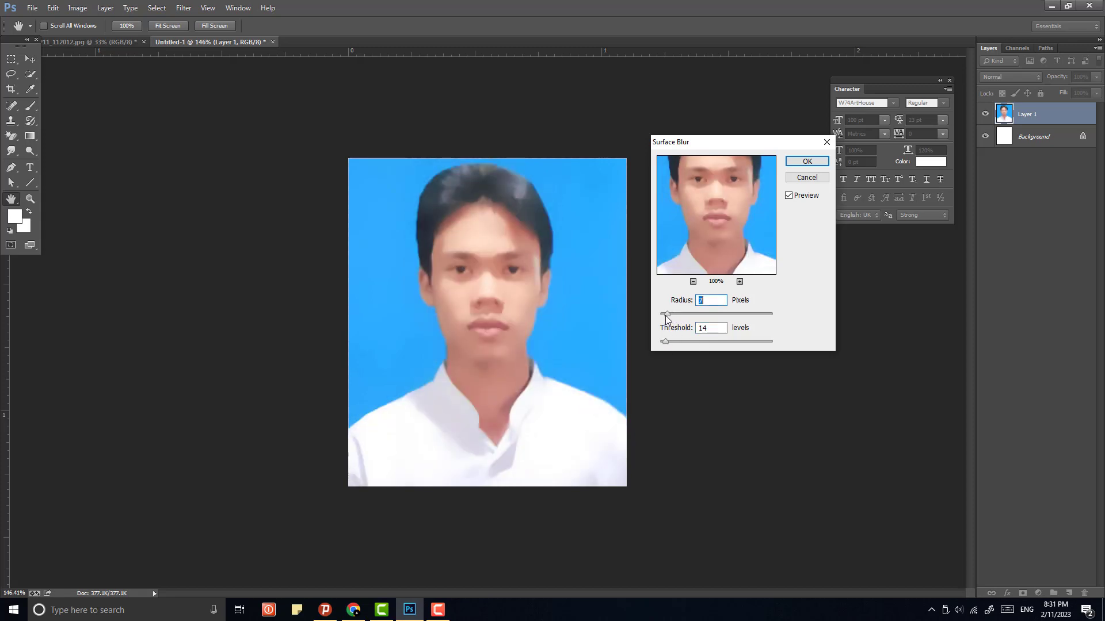
pyautogui.click(807, 161)
# Step: Smooth the portrait layer with the Camera Raw filter, setting the noise reduction Luminance to about 10
pyautogui.click(185, 8)
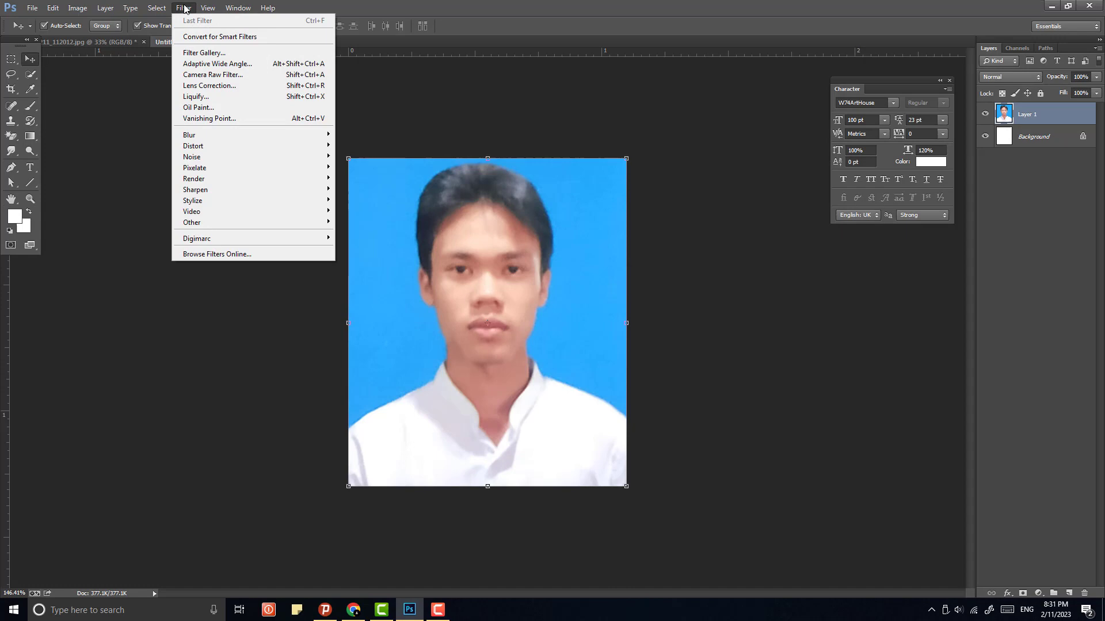
pyautogui.click(199, 74)
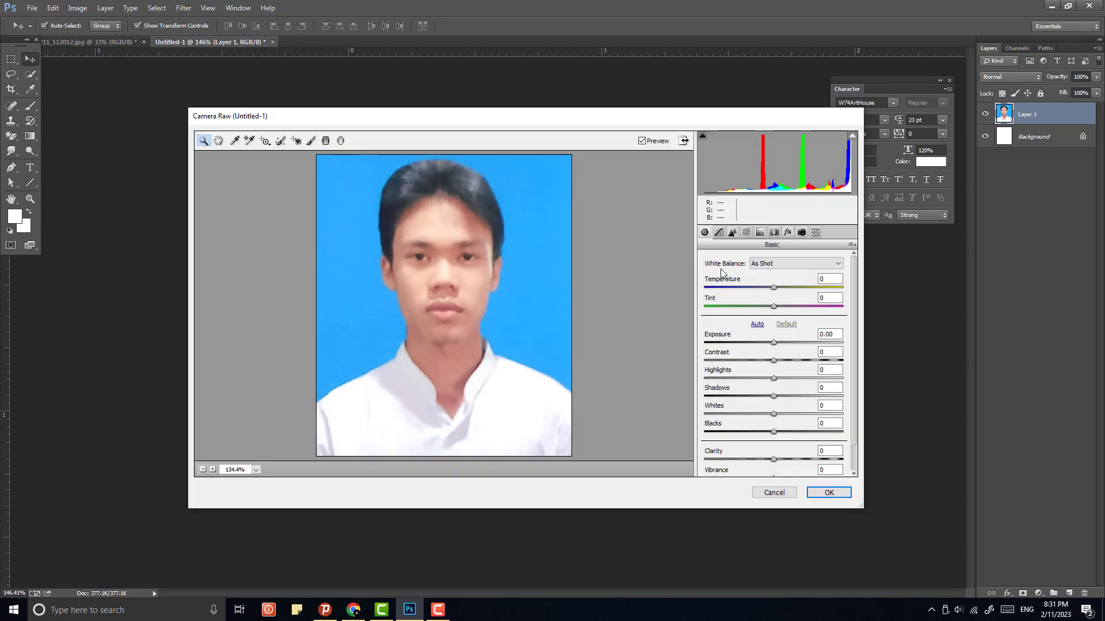
pyautogui.click(731, 233)
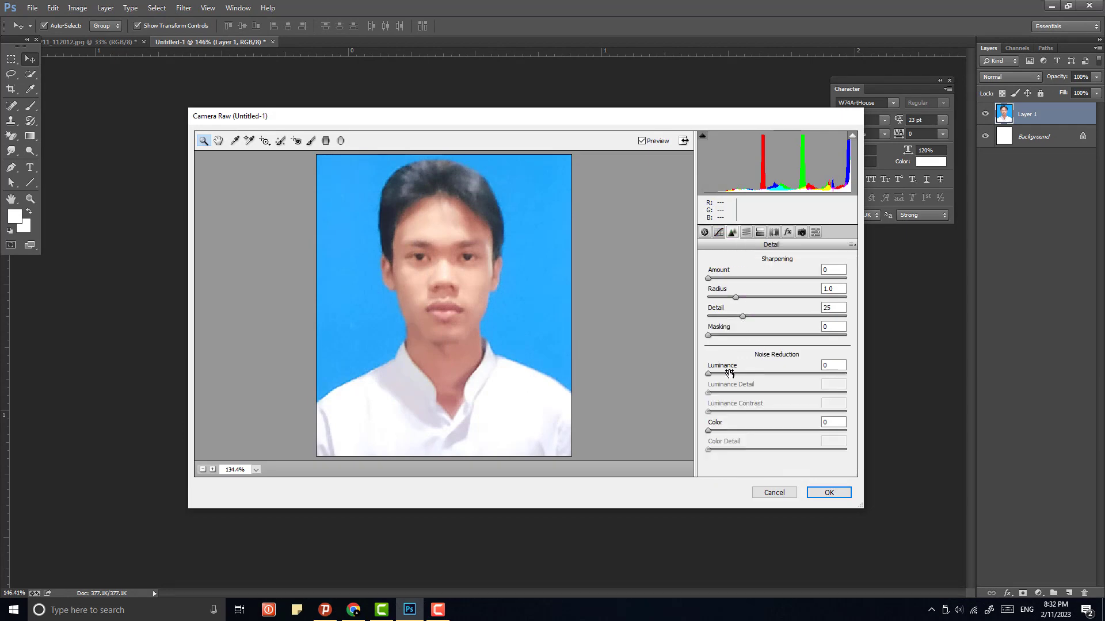
pyautogui.moveTo(708, 374); pyautogui.dragTo(723, 378)
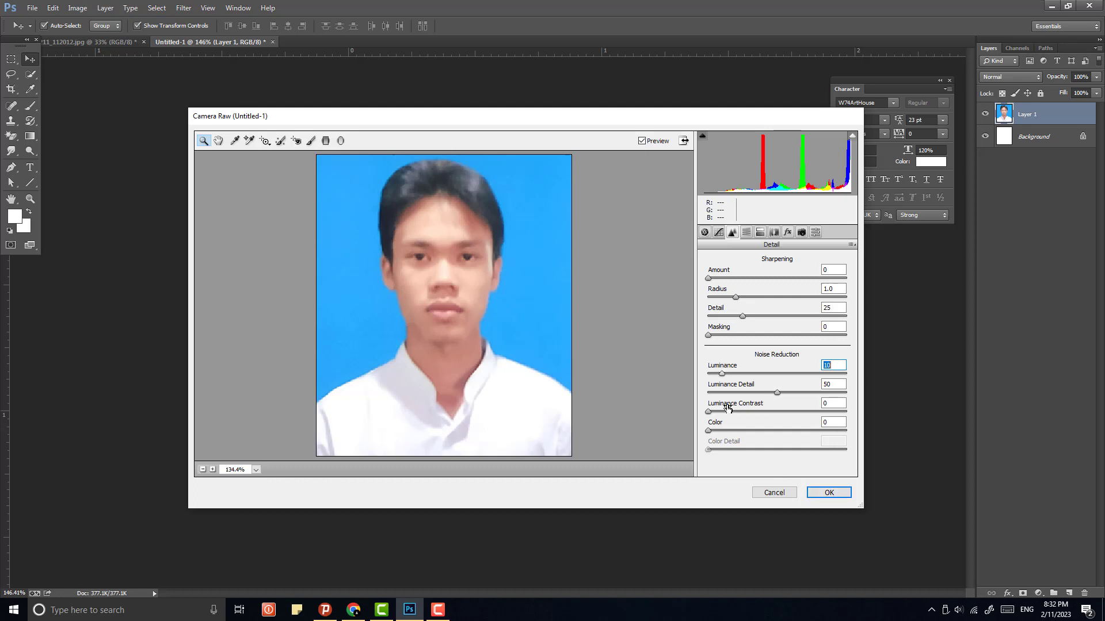
pyautogui.click(828, 493)
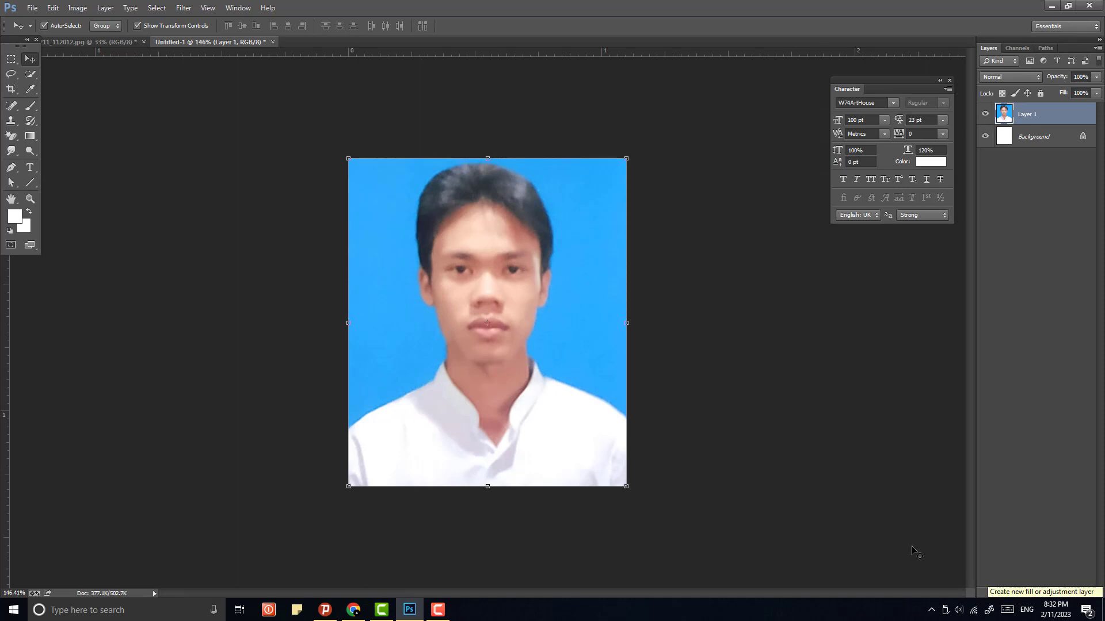
# Step: Adjust the portrait layer's Levels with a black input of 38 and a midtone of 1.23, comparing the result with the original
pyautogui.keyDown('alt'); pyautogui.scroll(-1, 689, 455); pyautogui.keyUp('alt')
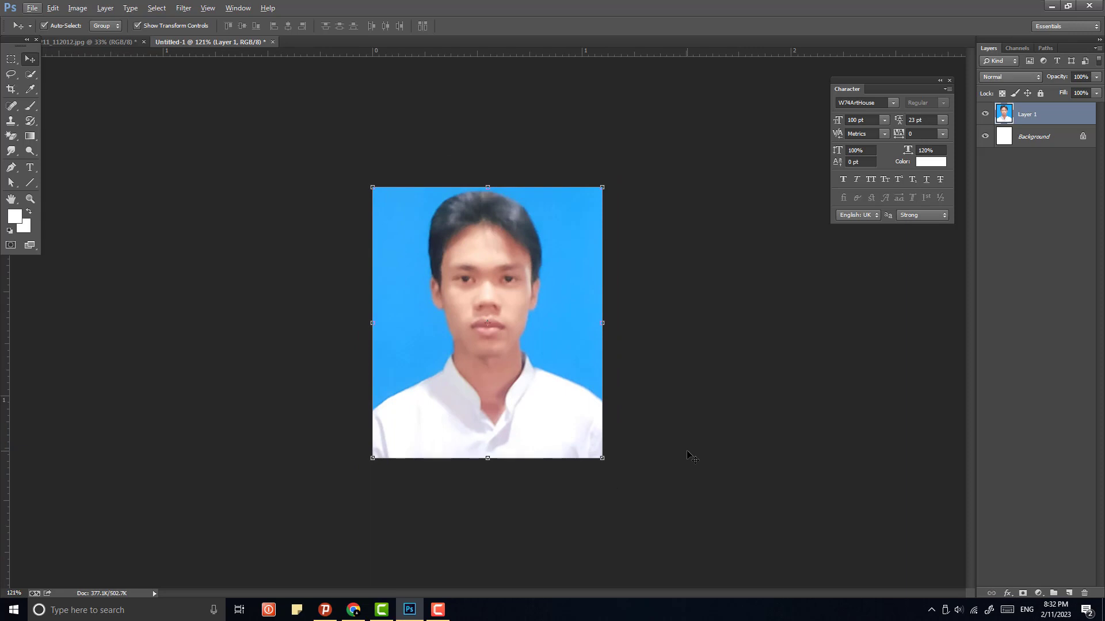
pyautogui.hotkey('ctrl', 'l')
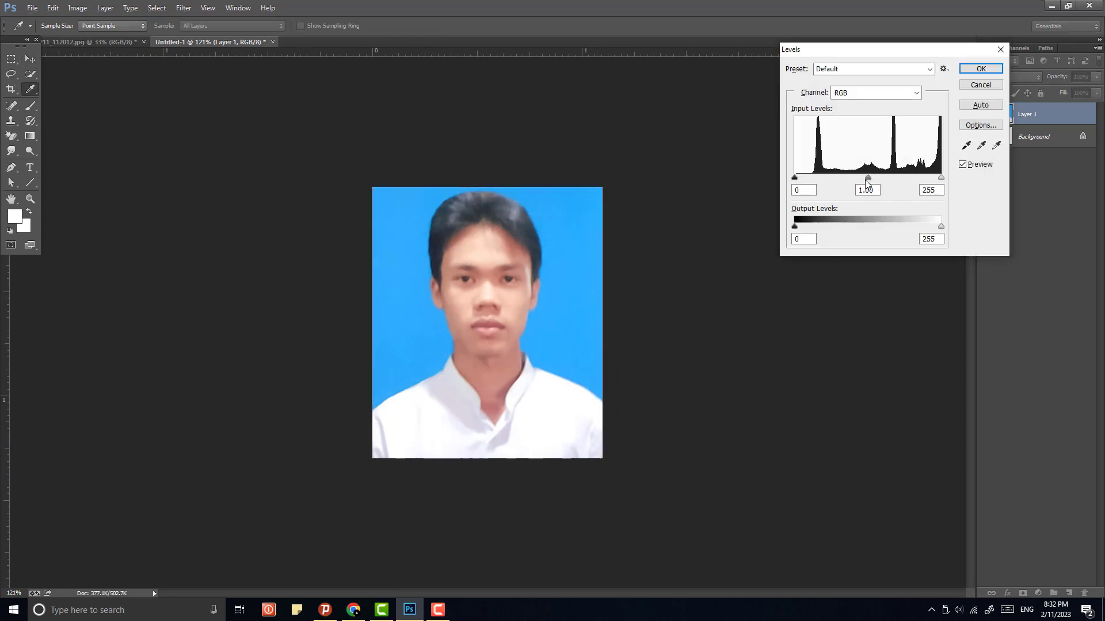
pyautogui.moveTo(869, 179); pyautogui.dragTo(818, 181)
pyautogui.click(963, 164)
pyautogui.click(963, 165)
pyautogui.click(963, 165)
pyautogui.click(964, 165)
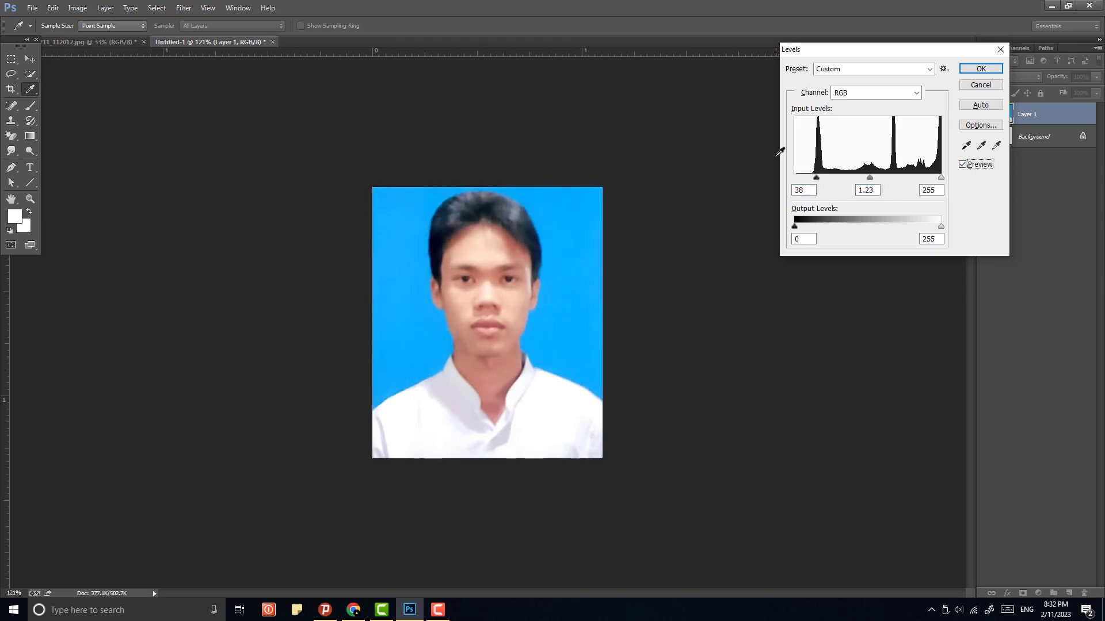
pyautogui.hotkey('ctrl', '-')
pyautogui.hotkey('ctrl', '-')
pyautogui.hotkey('ctrl', '+')
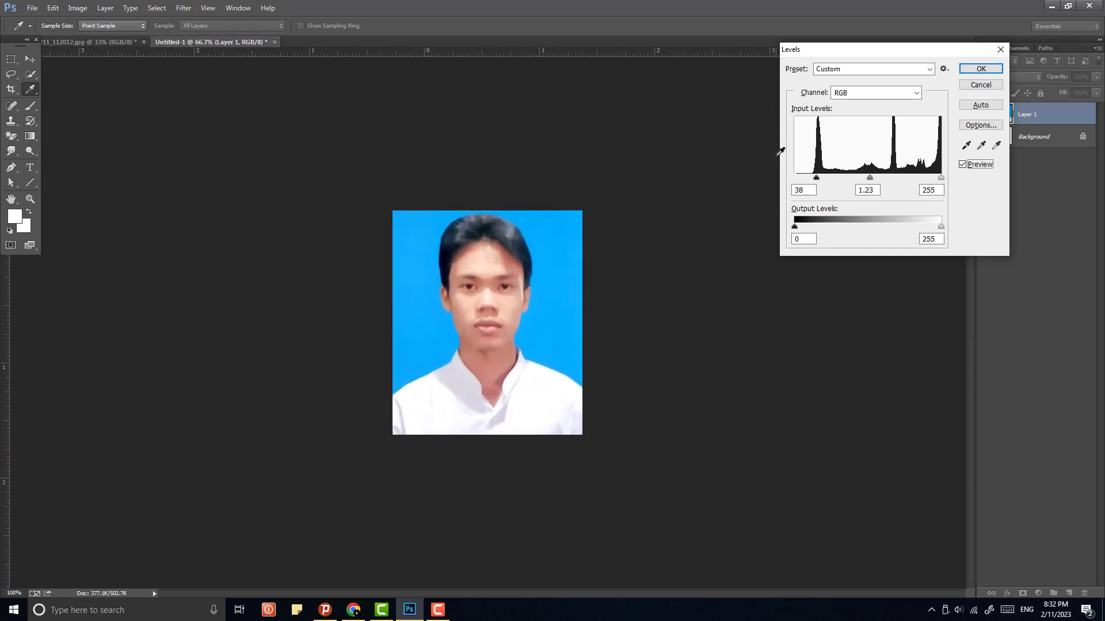
pyautogui.hotkey('ctrl', '+')
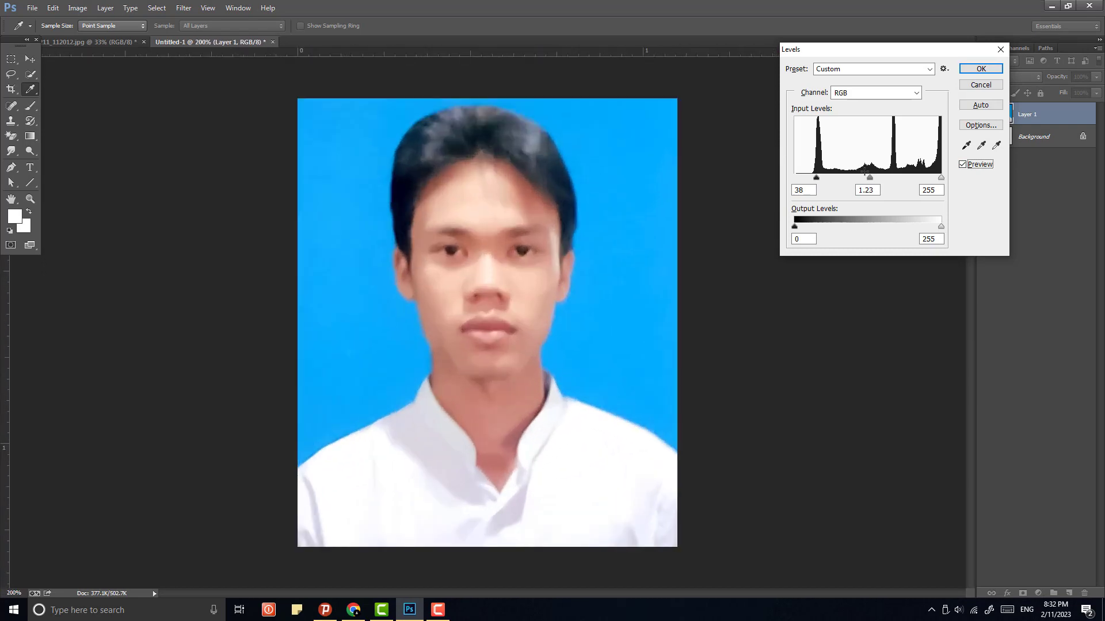
pyautogui.click(981, 68)
pyautogui.press('v')
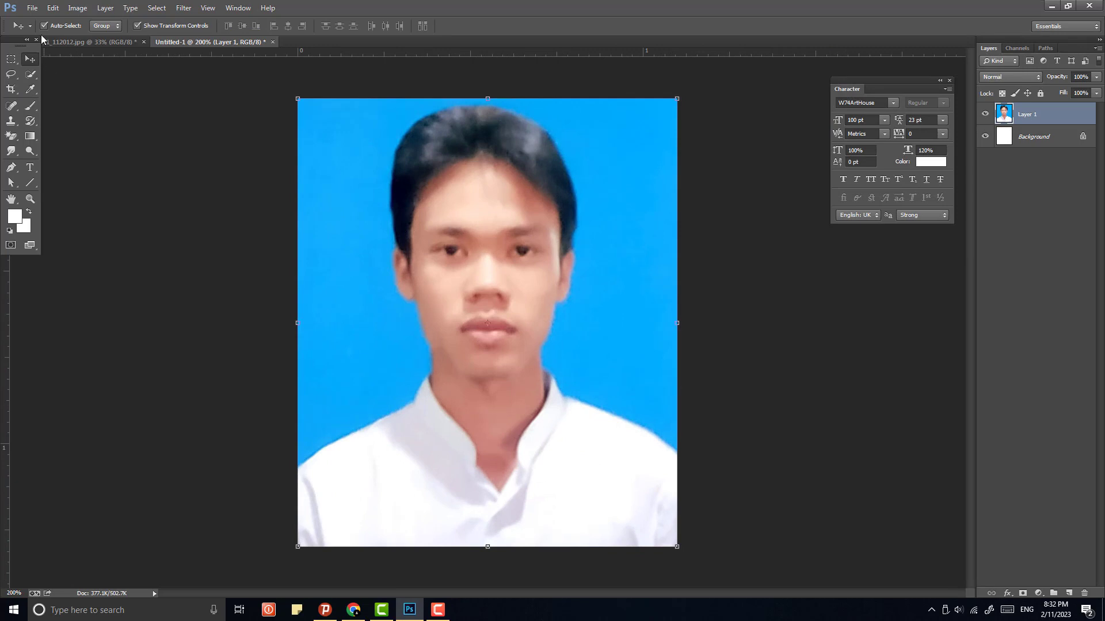
# Step: Create a new A4 document from the International Paper preset at 300 pixels/inch with a white background, using inches as the unit
pyautogui.click(33, 8)
pyautogui.click(35, 20)
pyautogui.click(518, 190)
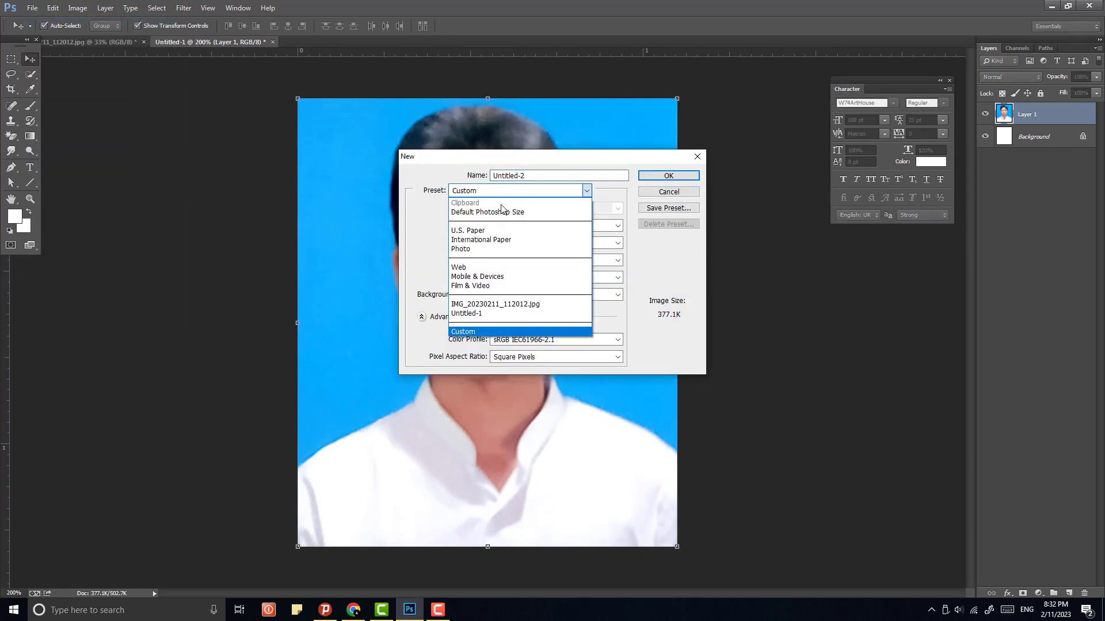
pyautogui.click(494, 241)
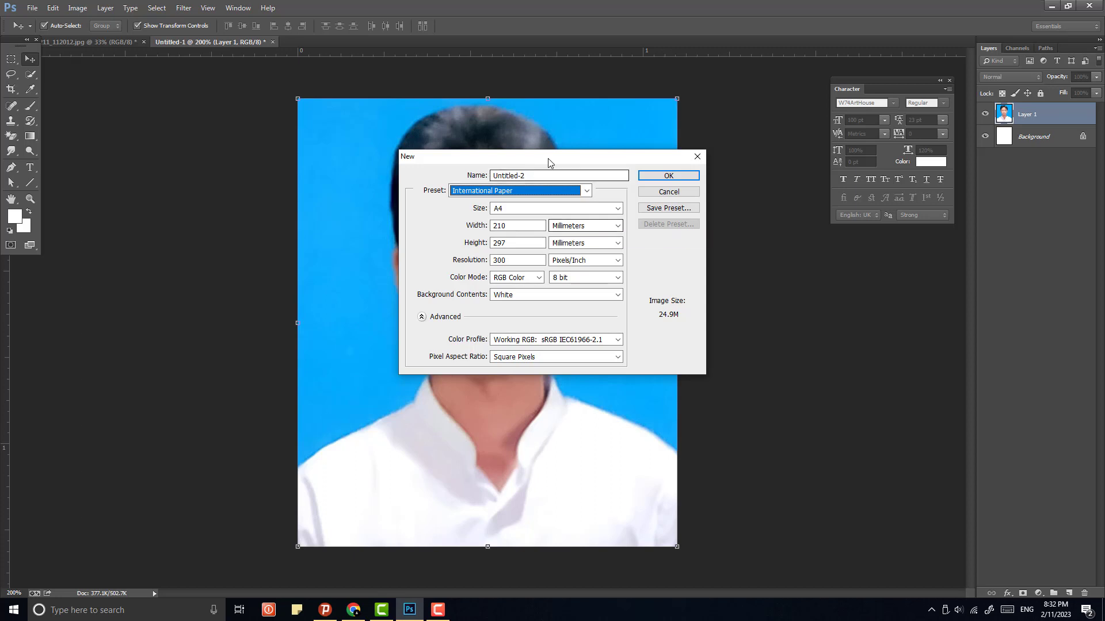
pyautogui.moveTo(547, 158); pyautogui.dragTo(547, 154)
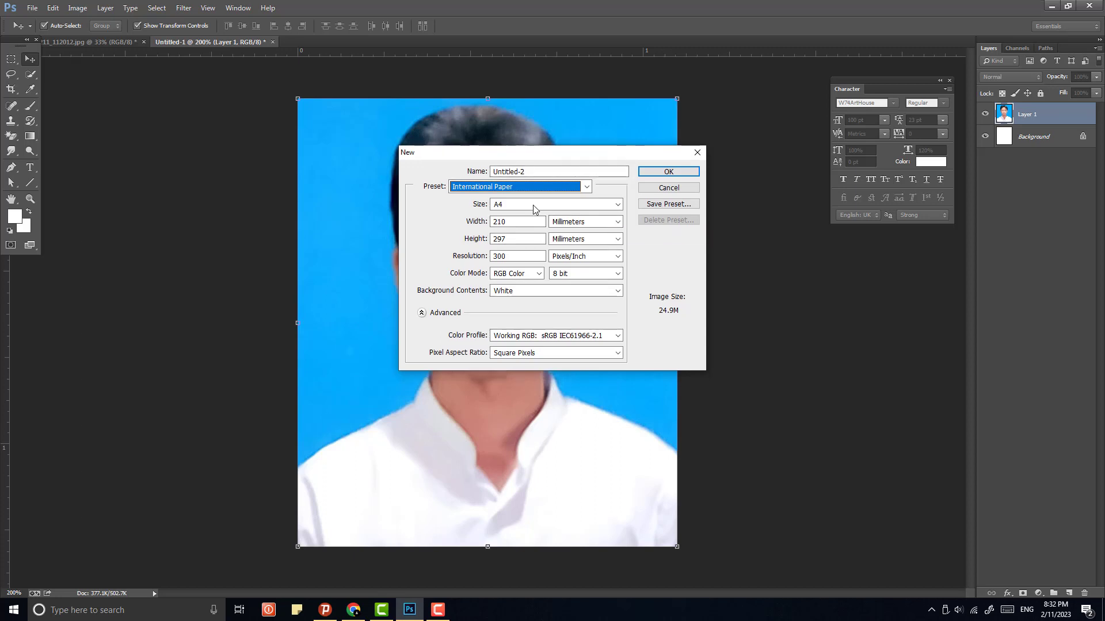
pyautogui.click(567, 222)
pyautogui.click(564, 243)
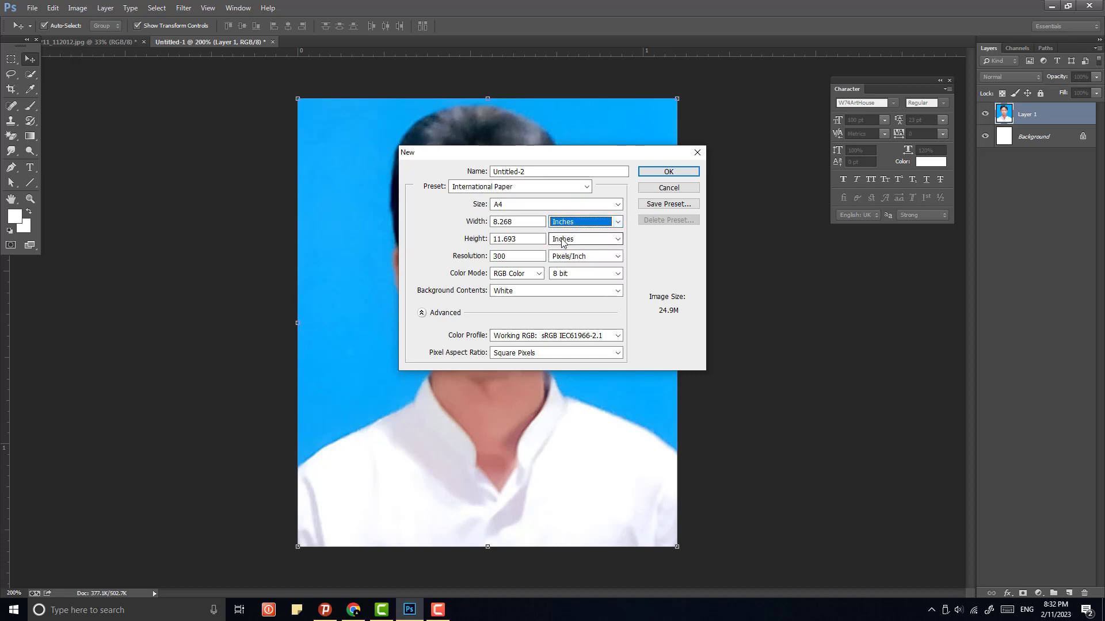
pyautogui.click(666, 171)
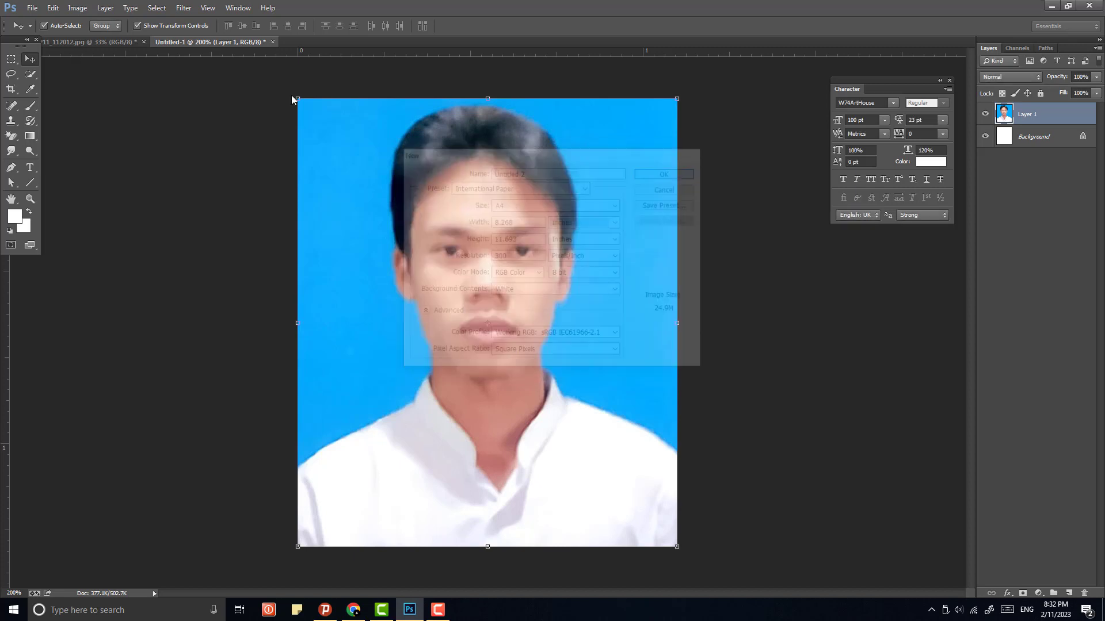
# Step: Copy the finished portrait from Untitled-1 into the new A4 document and place it in the page's upper-left corner
pyautogui.click(241, 42)
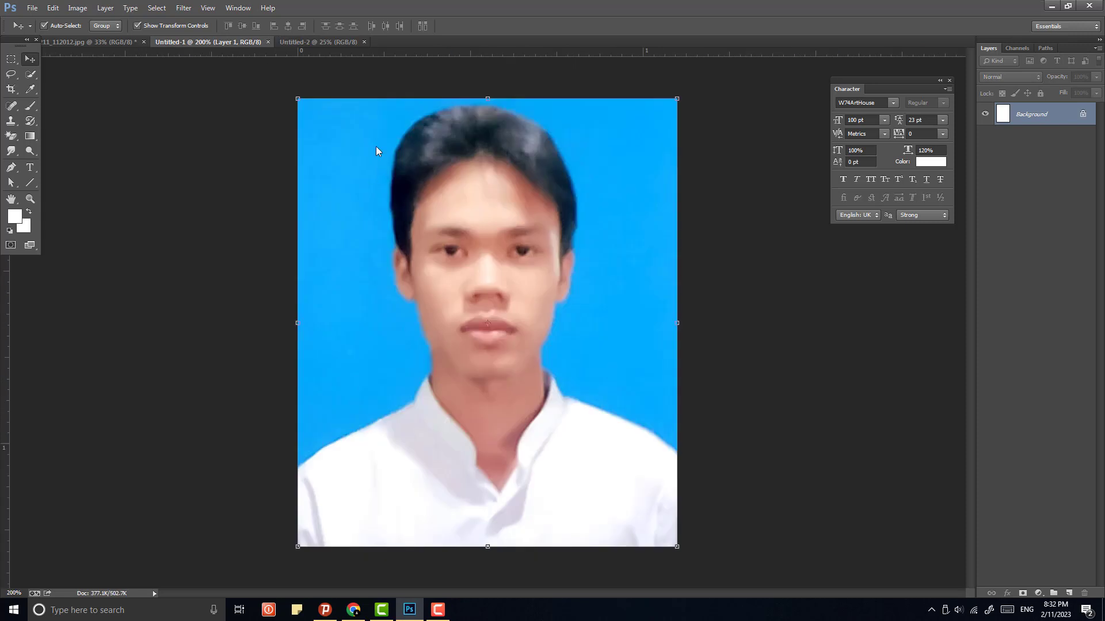
pyautogui.moveTo(375, 146); pyautogui.dragTo(338, 101)
pyautogui.scroll(2, 351, 107)
pyautogui.moveTo(533, 116); pyautogui.dragTo(438, 194)
# Step: Duplicate the portrait across the page's upper edge to make a row of six copies with small gaps
pyautogui.moveTo(264, 169); pyautogui.dragTo(496, 183)
pyautogui.keyDown('shift'); pyautogui.click(254, 170); pyautogui.keyUp('shift')
pyautogui.moveTo(496, 183); pyautogui.dragTo(689, 177)
# Step: Select all six portrait layers of the row together, leaving out the Background layer
pyautogui.click(1055, 118)
pyautogui.keyDown('shift'); pyautogui.click(1030, 226); pyautogui.keyUp('shift')
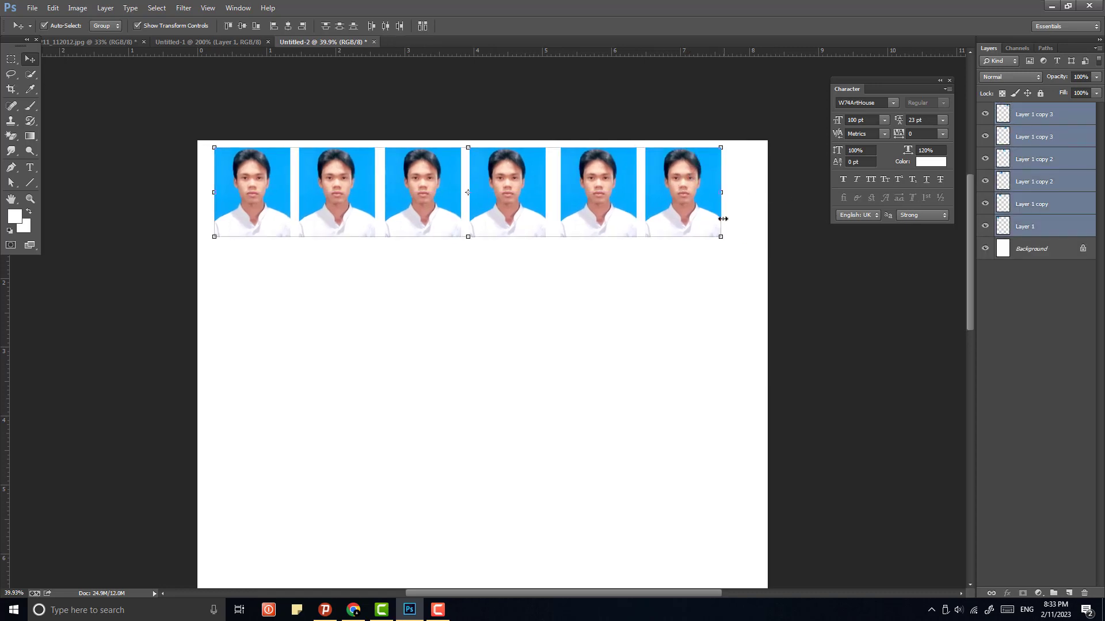
pyautogui.scroll(-2, 723, 219)
pyautogui.scroll(1, 724, 220)
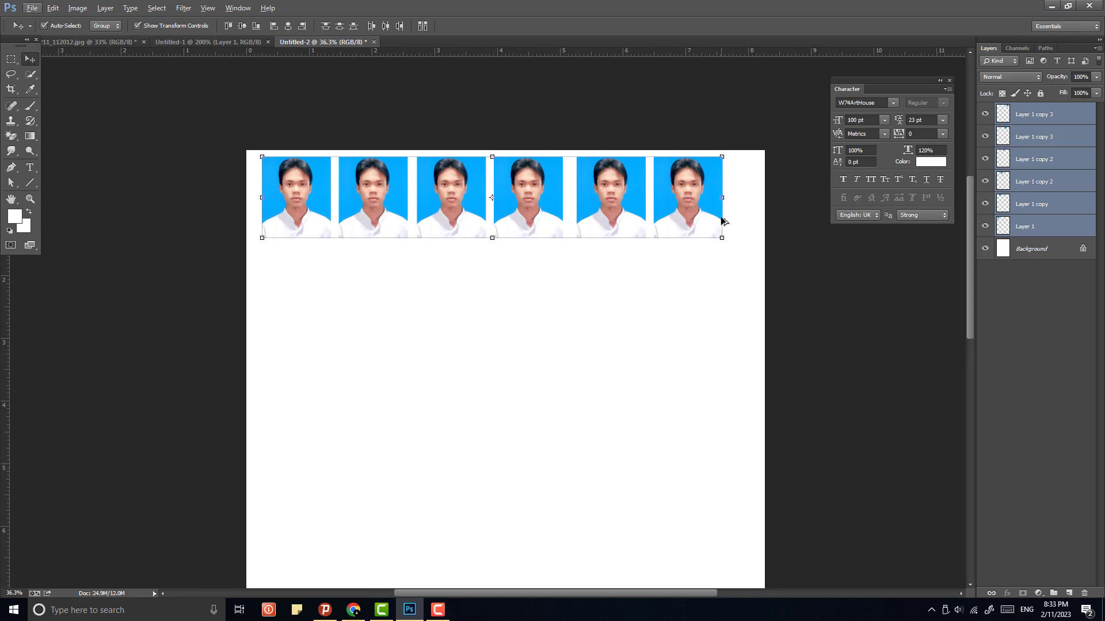